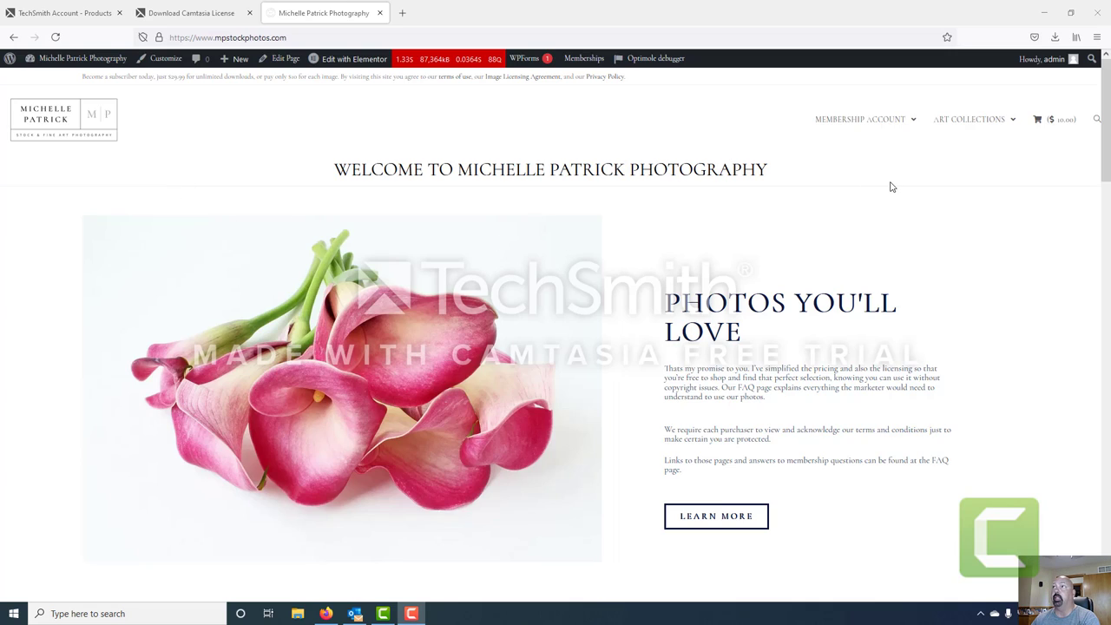
- Look through the photo gallery categories on the website's home page
scroll(498, 269, down, 2)
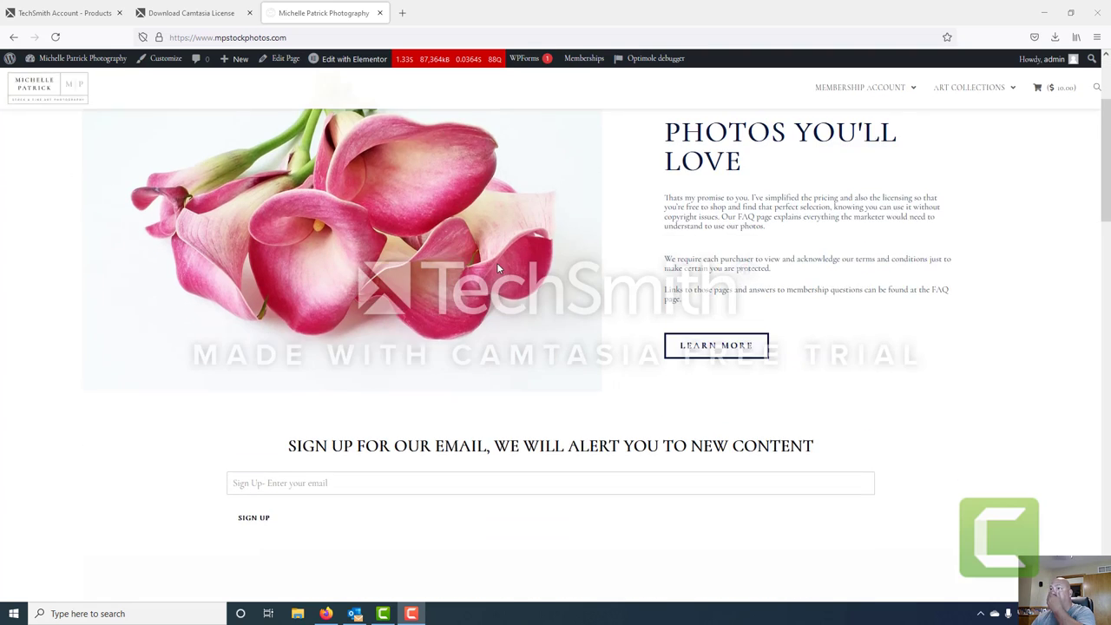
scroll(498, 268, down, 4)
scroll(504, 276, down, 2)
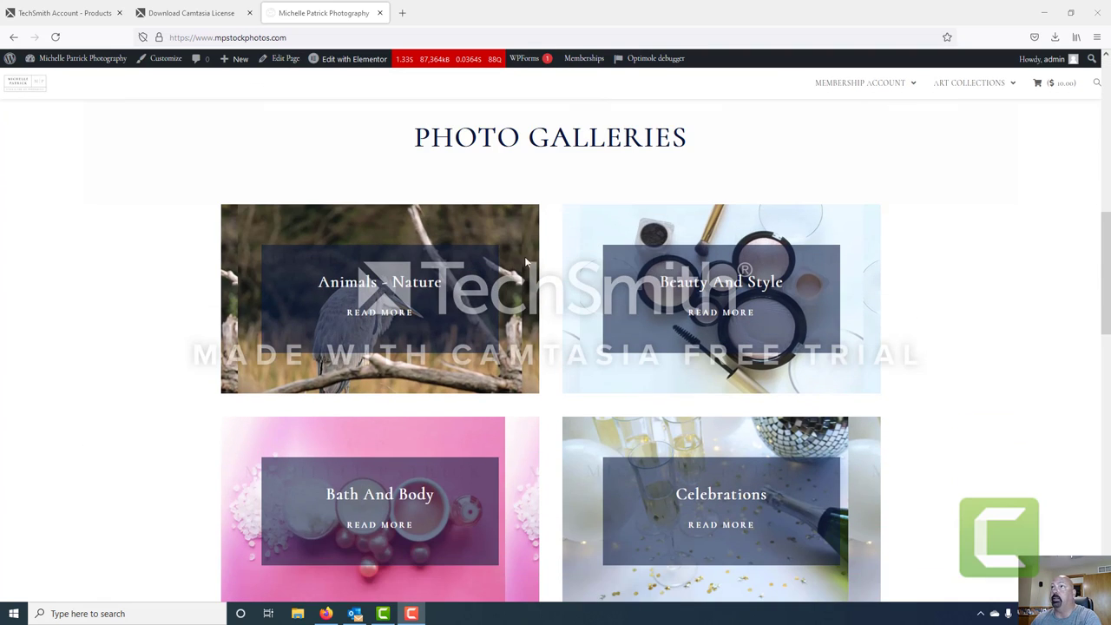
scroll(557, 264, down, 9)
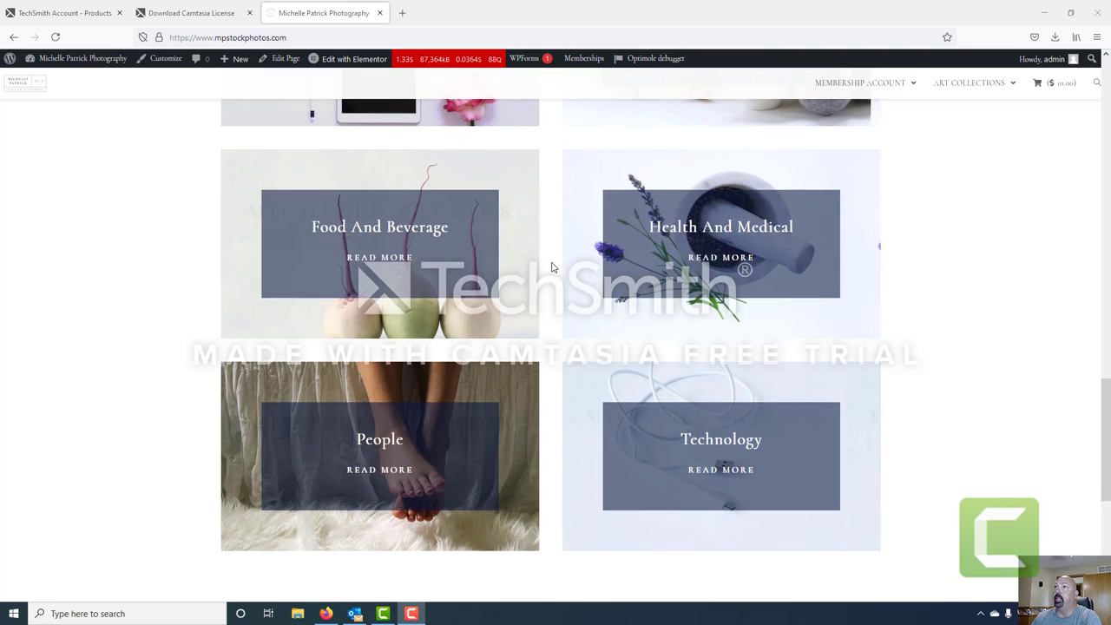
scroll(551, 267, up, 3)
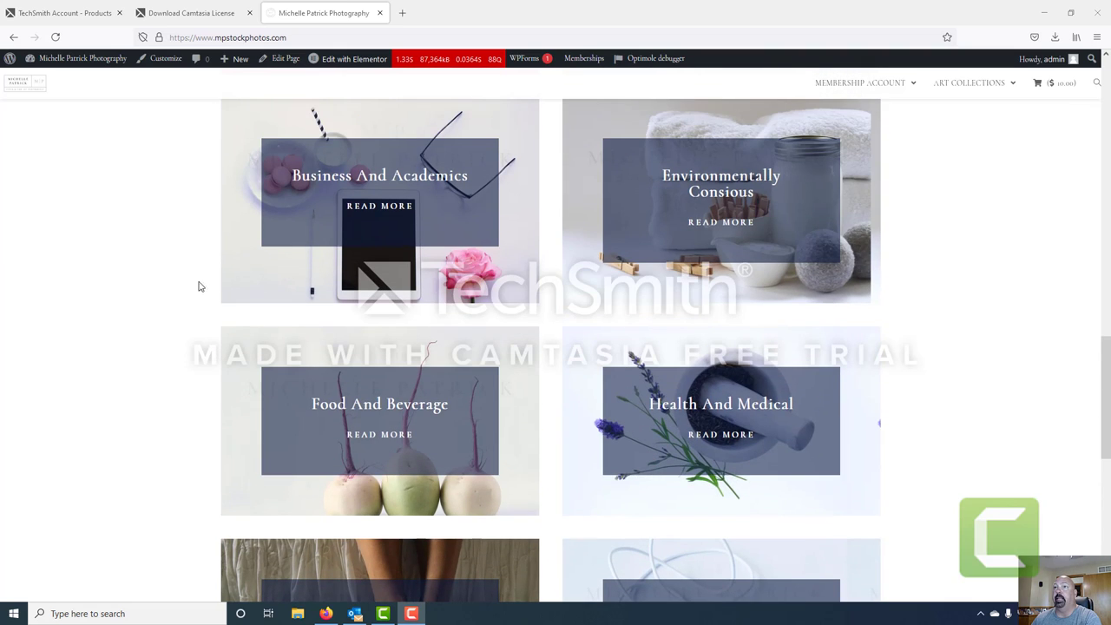
scroll(189, 287, down, 5)
scroll(188, 287, down, 2)
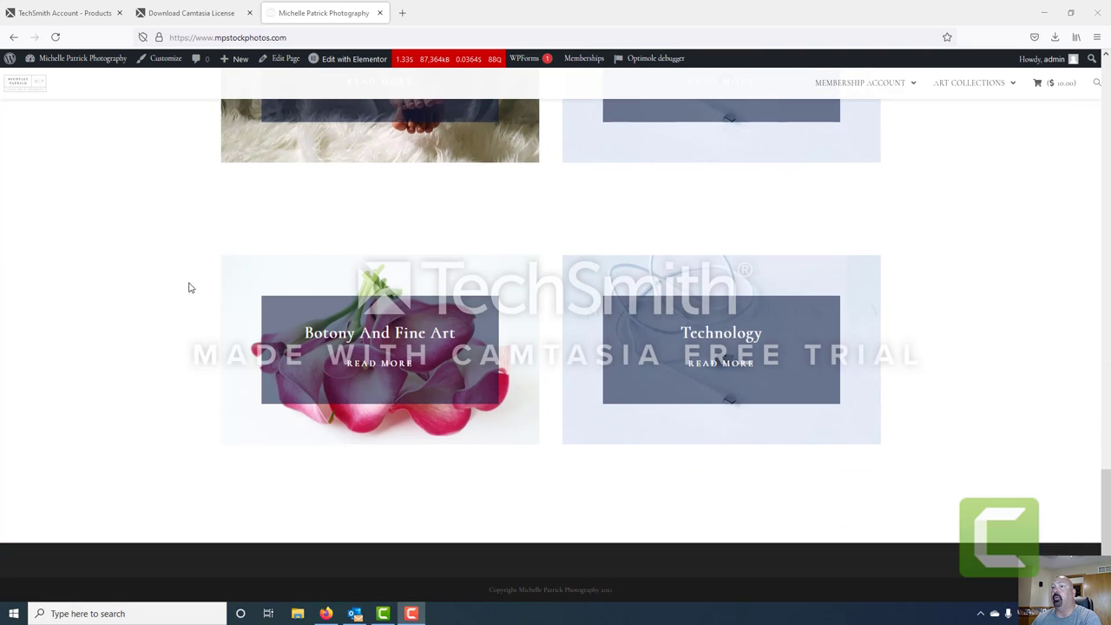
scroll(188, 287, up, 13)
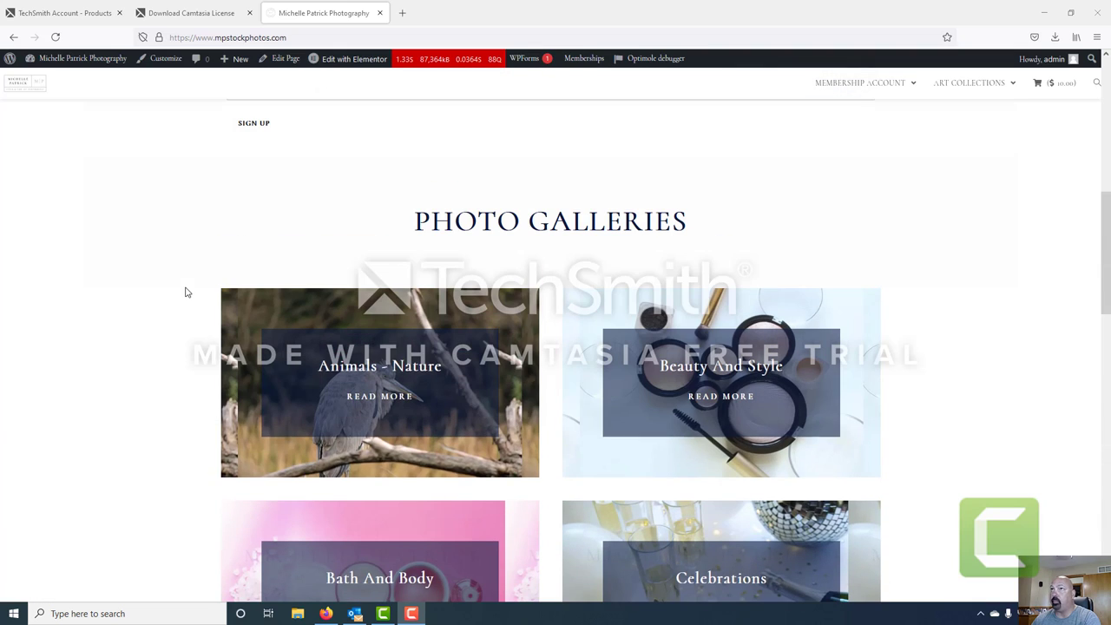
- From the site dashboard, create a NextGEN gallery titled with the owner's first name followed by "gallery - Paid Subscriber"
mouse_move(84, 61)
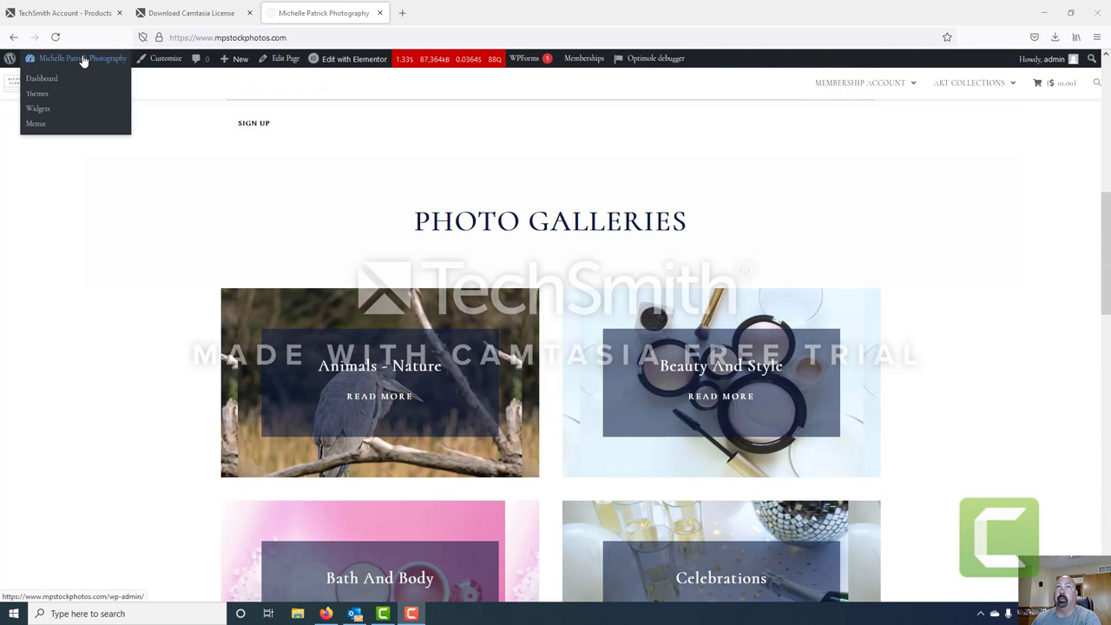
click(44, 80)
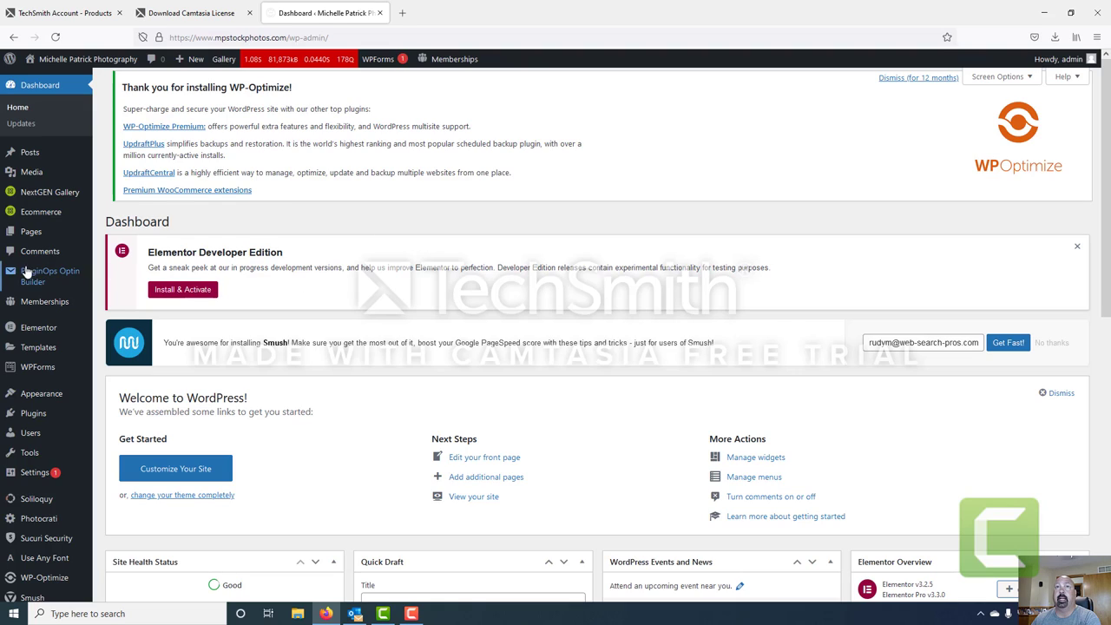
mouse_move(32, 192)
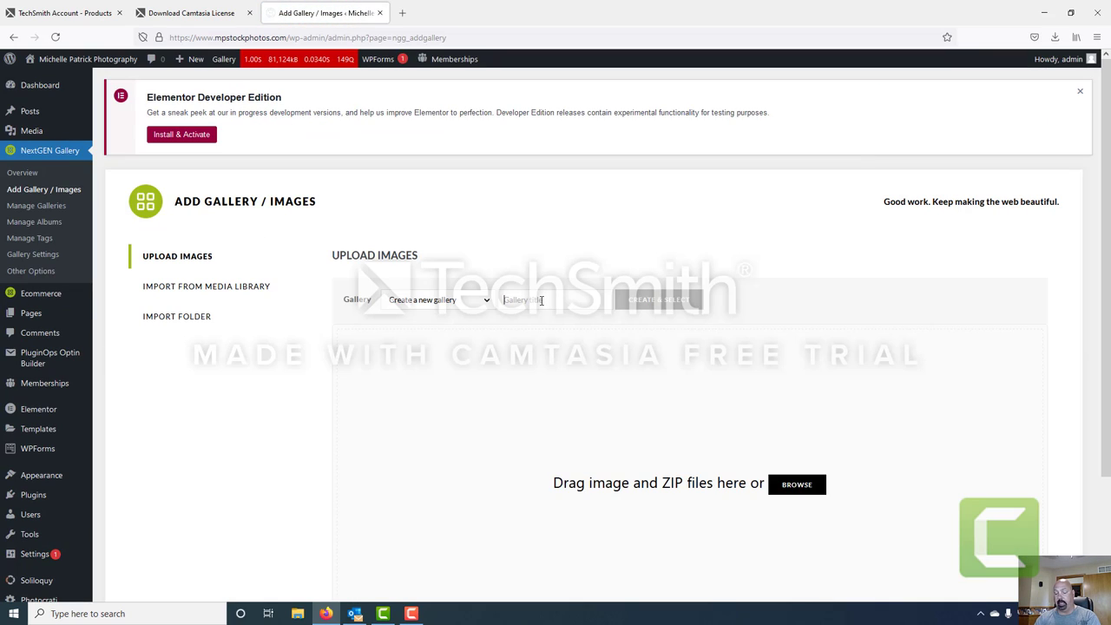
text(rudys gallery - Paid Subscriber)
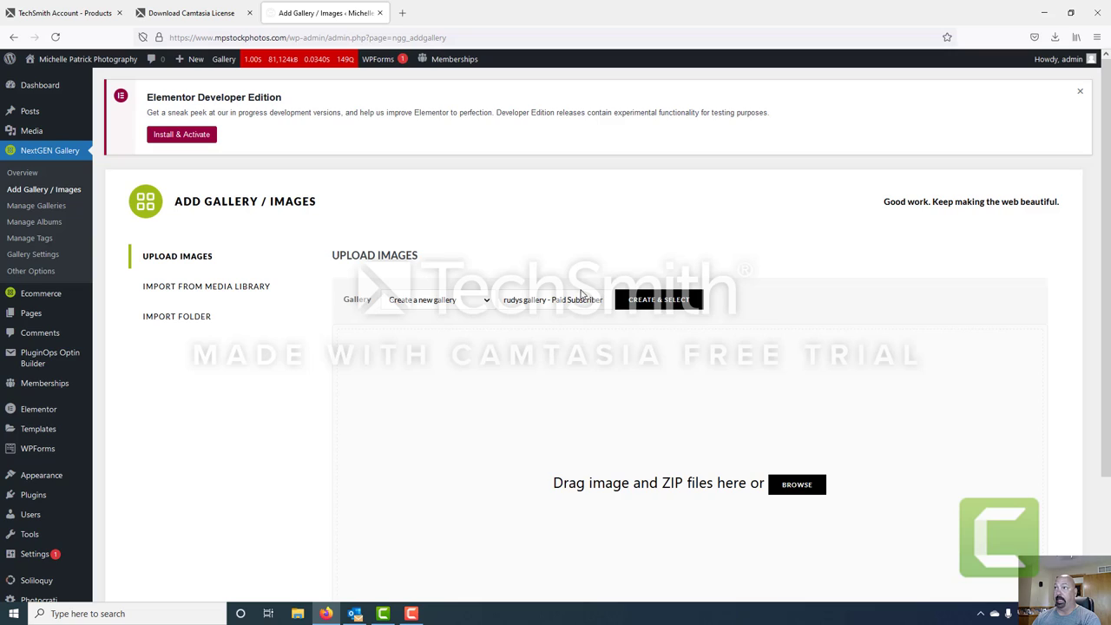
click(674, 301)
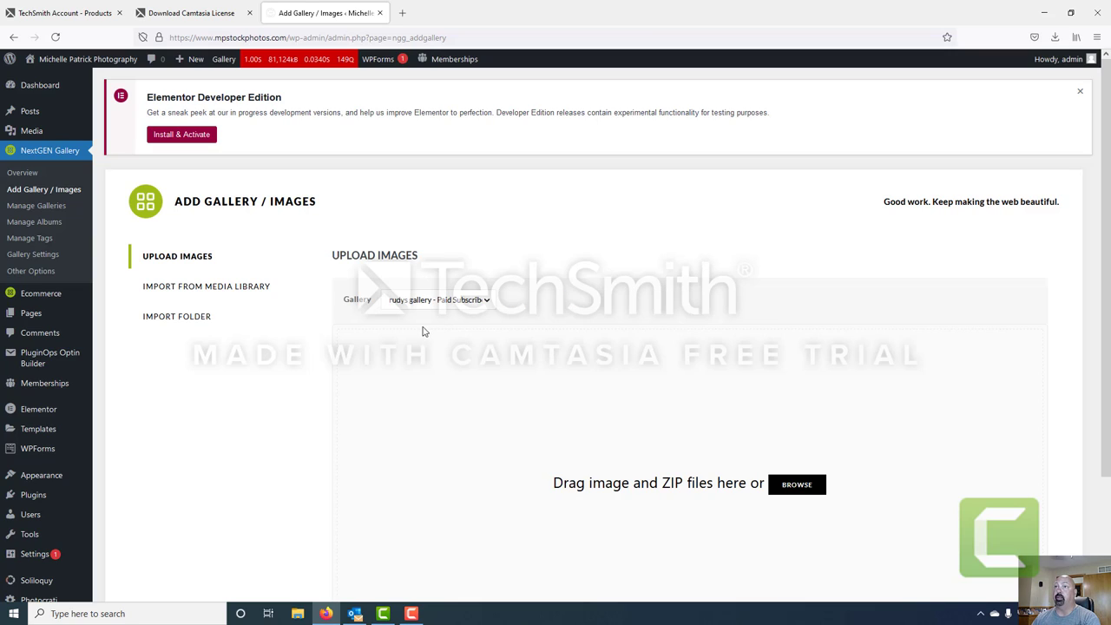
- Upload the image 1200 from the Pictures folder to the new paid subscriber gallery and finish the upload
scroll(357, 321, down, 2)
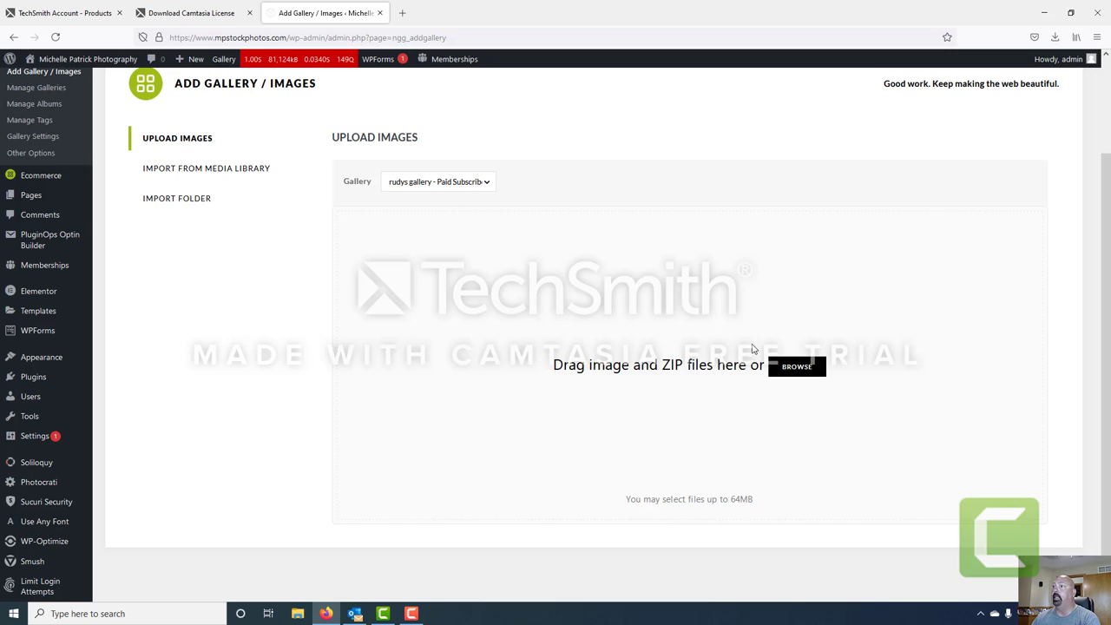
click(786, 368)
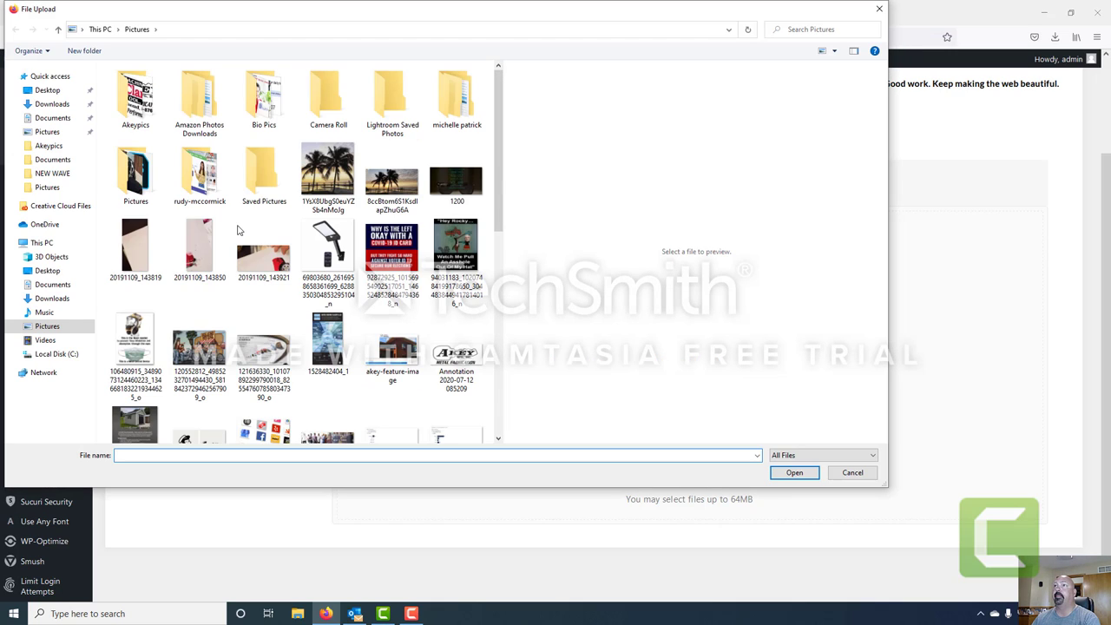
click(459, 202)
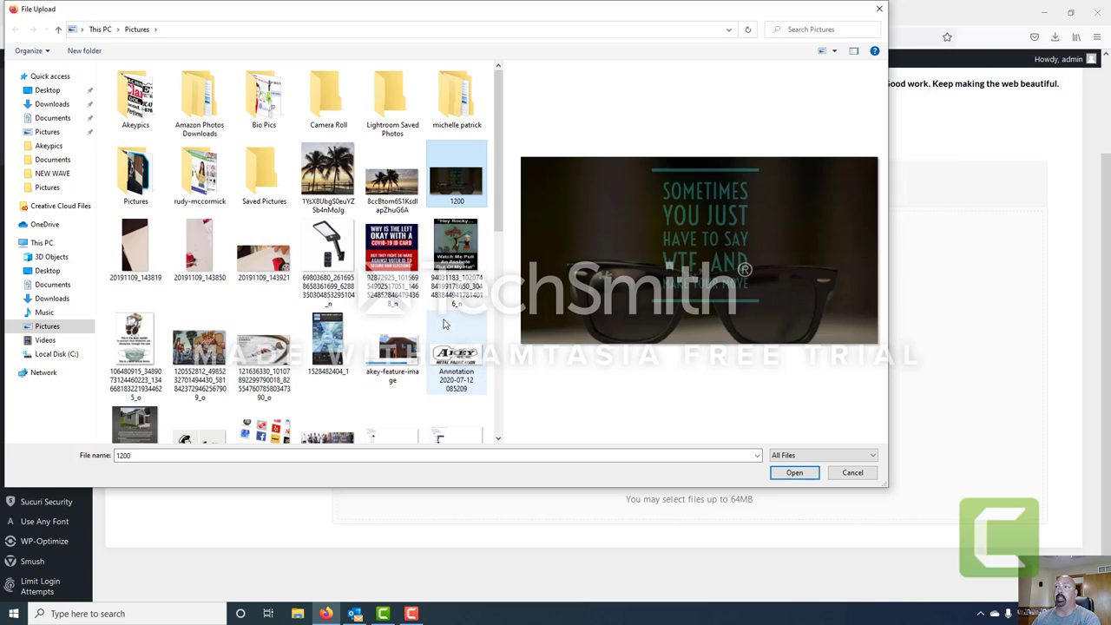
click(794, 473)
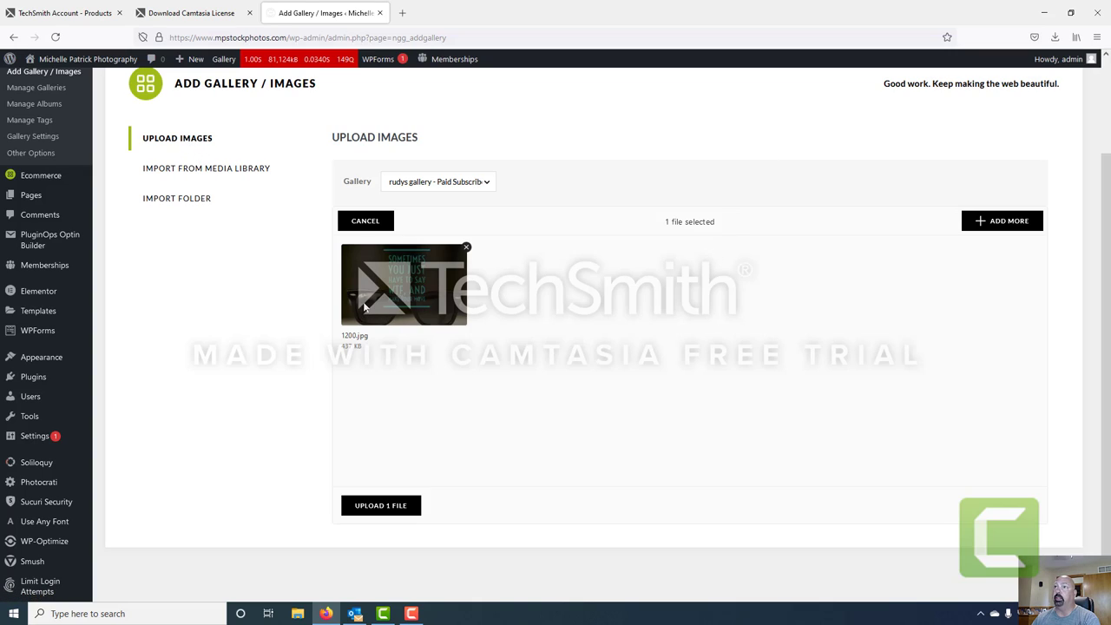
click(382, 509)
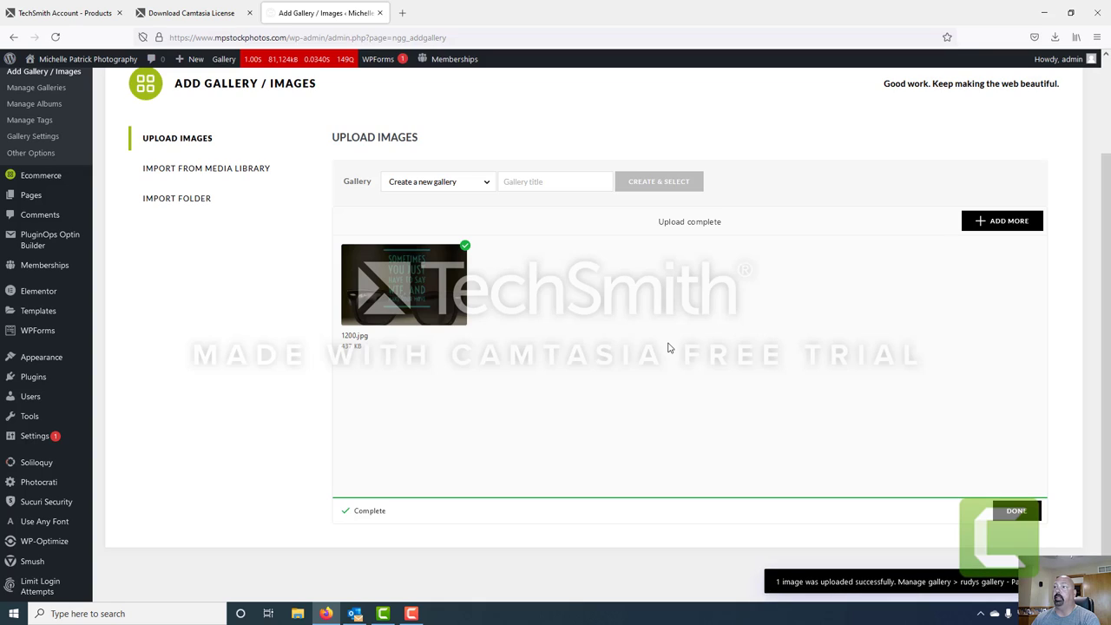
click(1016, 510)
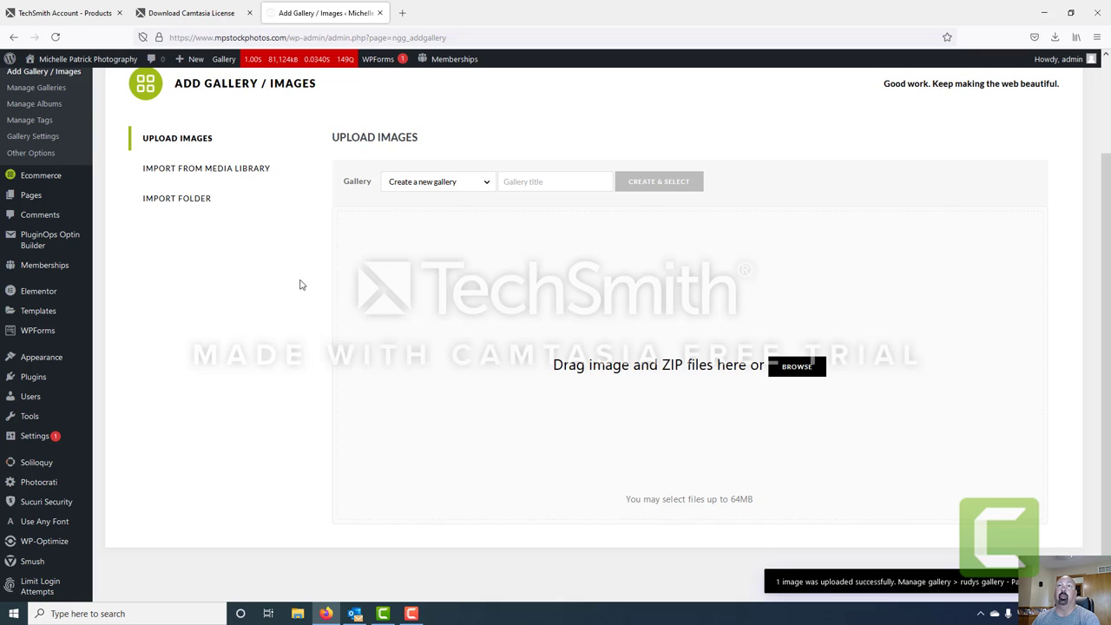
- Open the newly created paid subscriber gallery for management and expand its gallery settings
scroll(295, 282, up, 3)
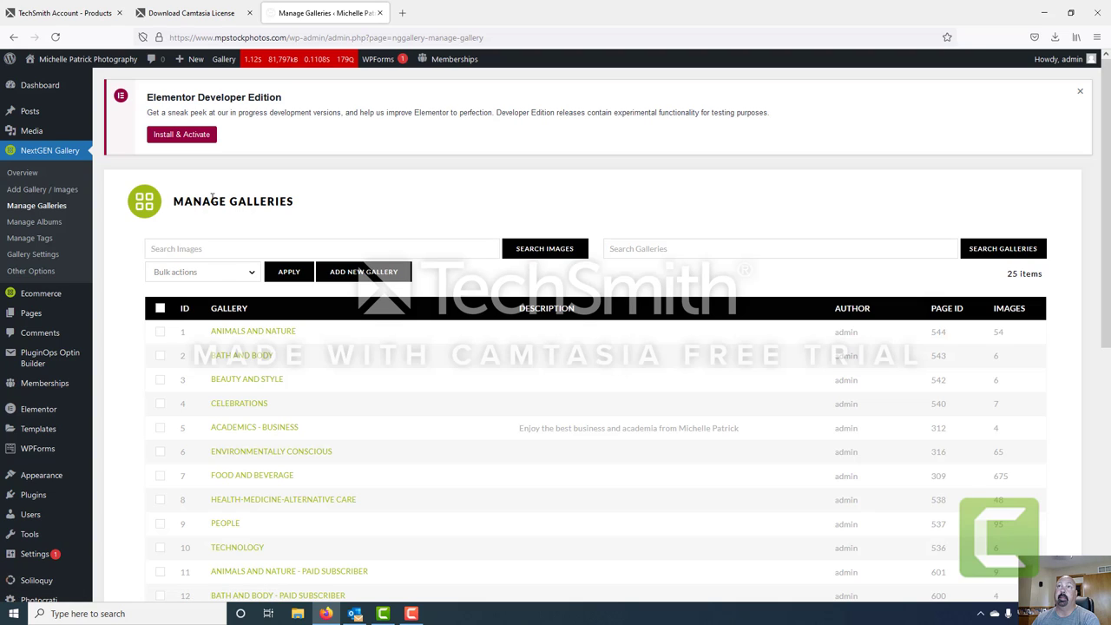
scroll(457, 222, down, 5)
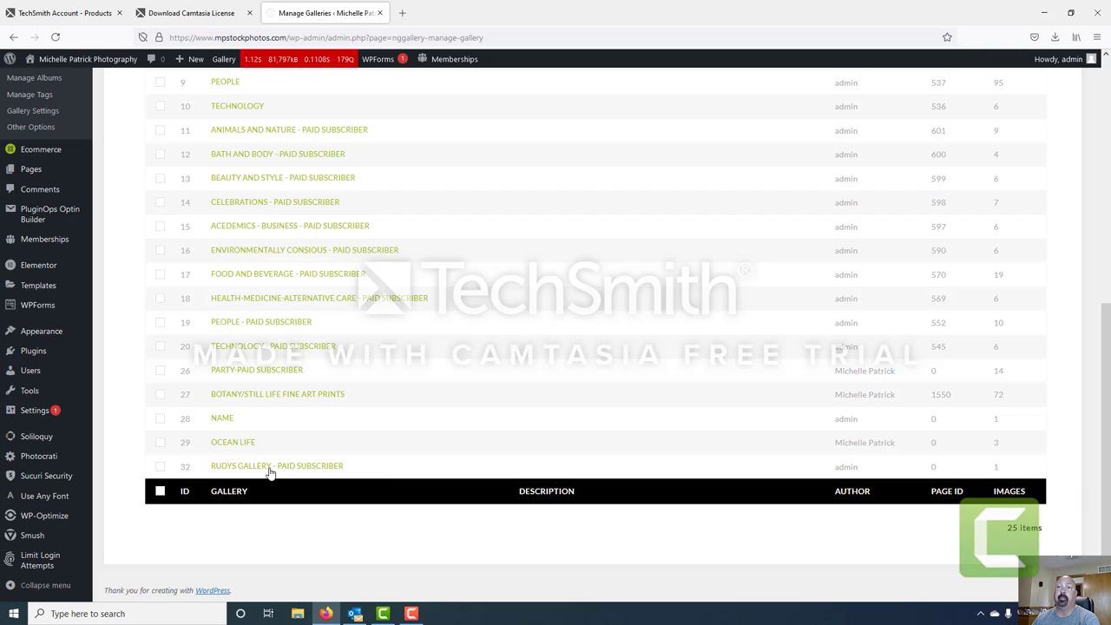
click(240, 469)
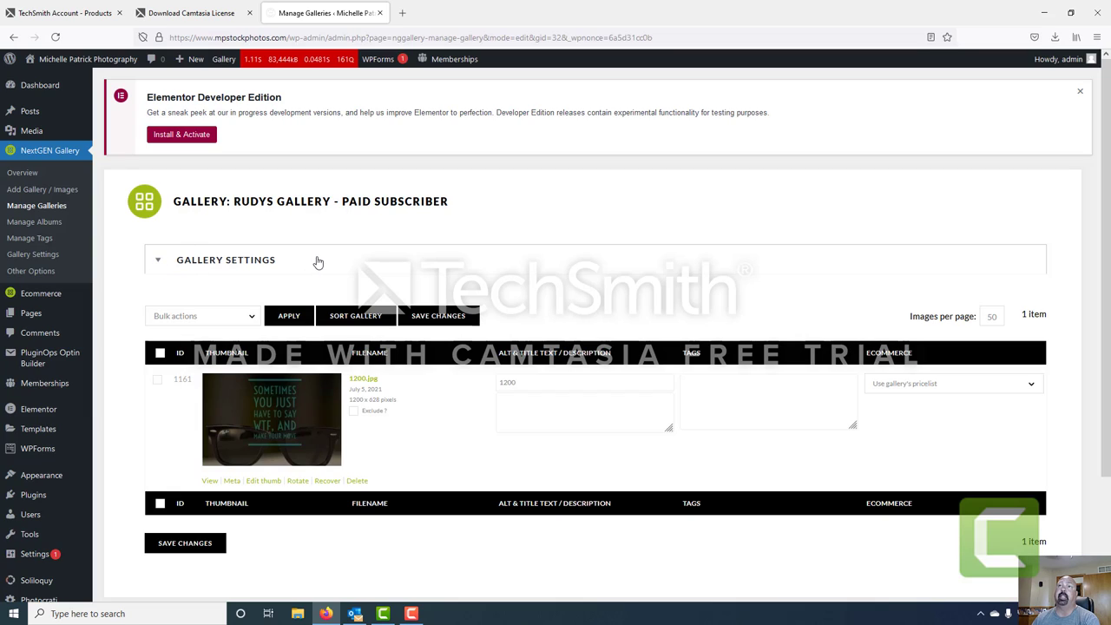
click(168, 262)
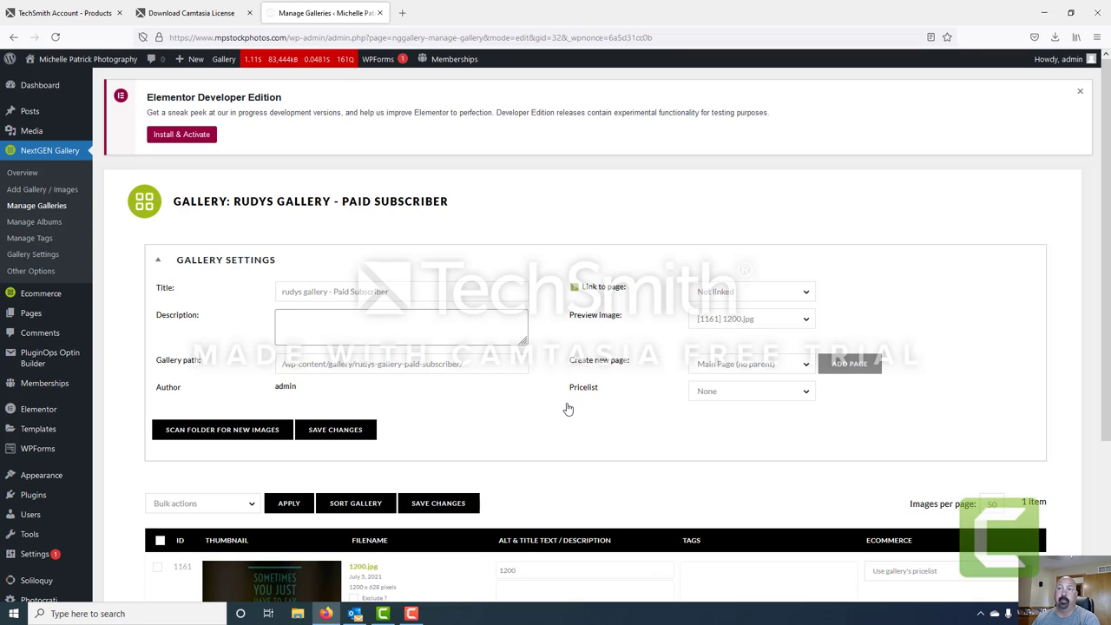
- Assign the Subscription Holder pricelist to the paid subscriber gallery and save the changes
click(740, 394)
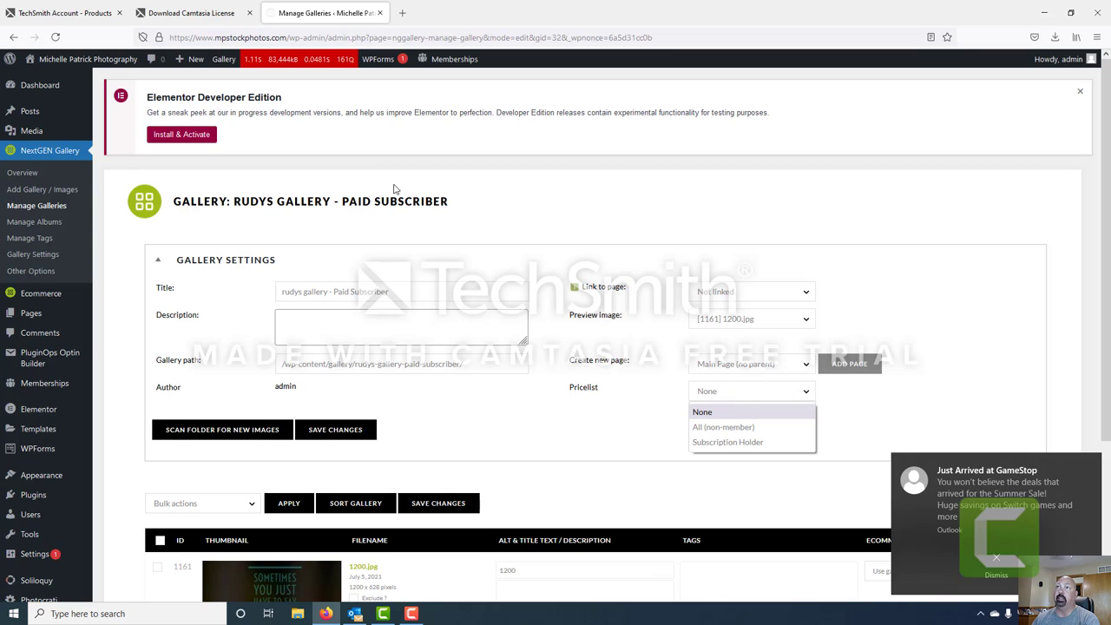
click(344, 200)
drag(432, 200, 450, 201)
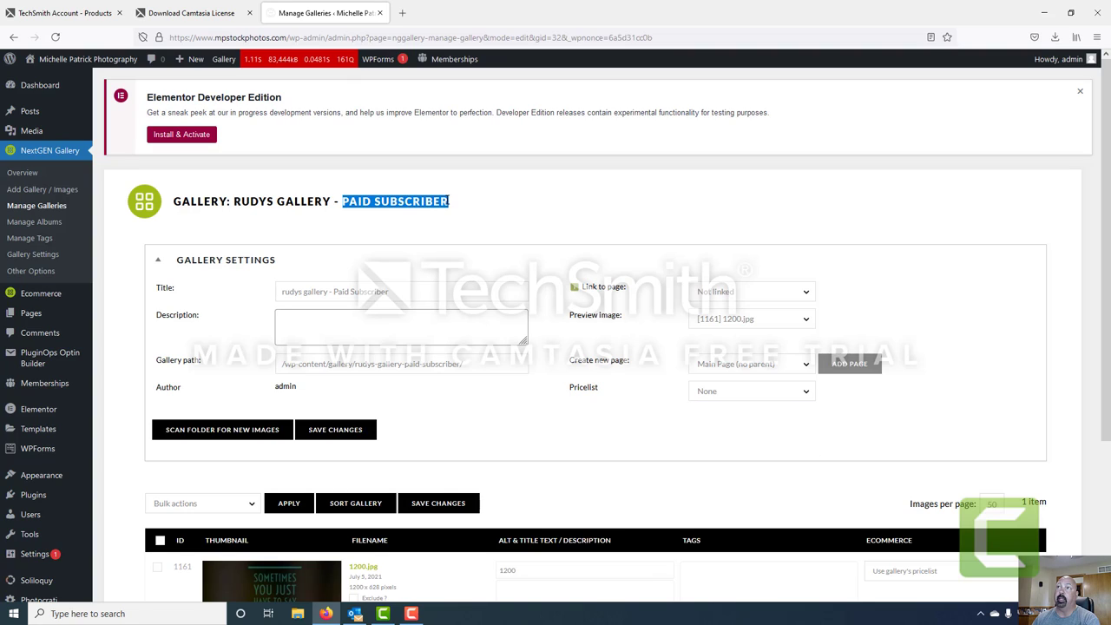
click(769, 393)
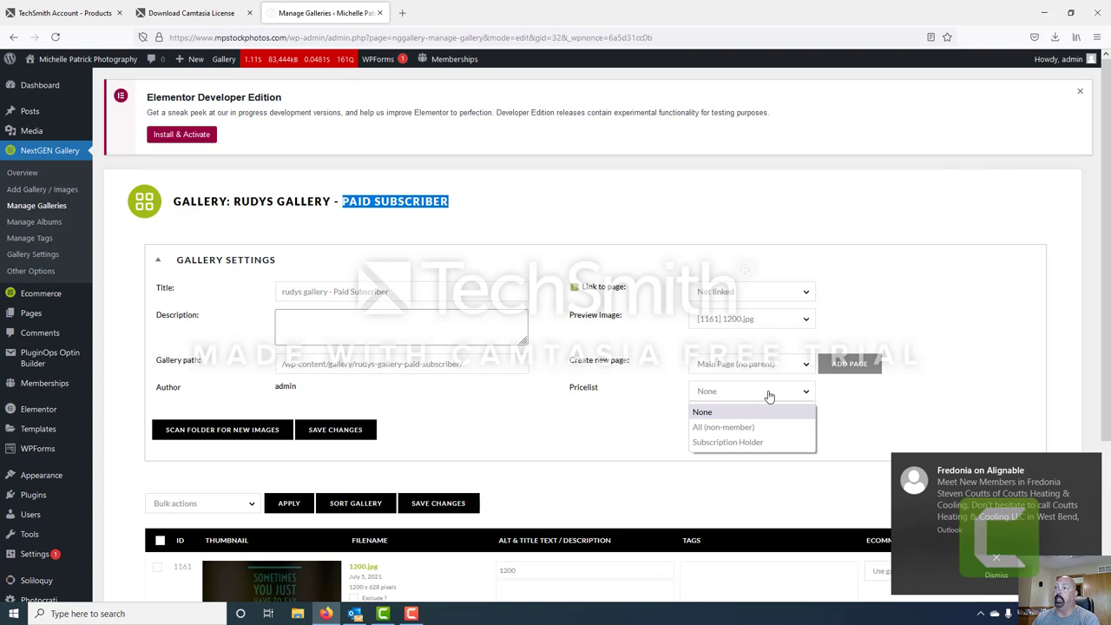
click(715, 443)
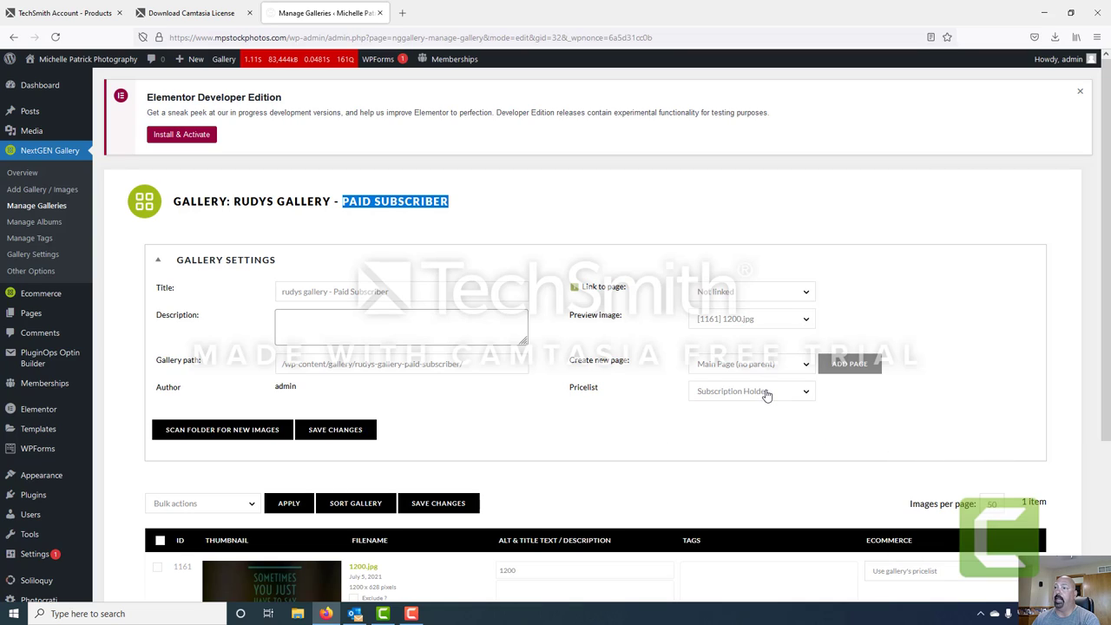
click(344, 432)
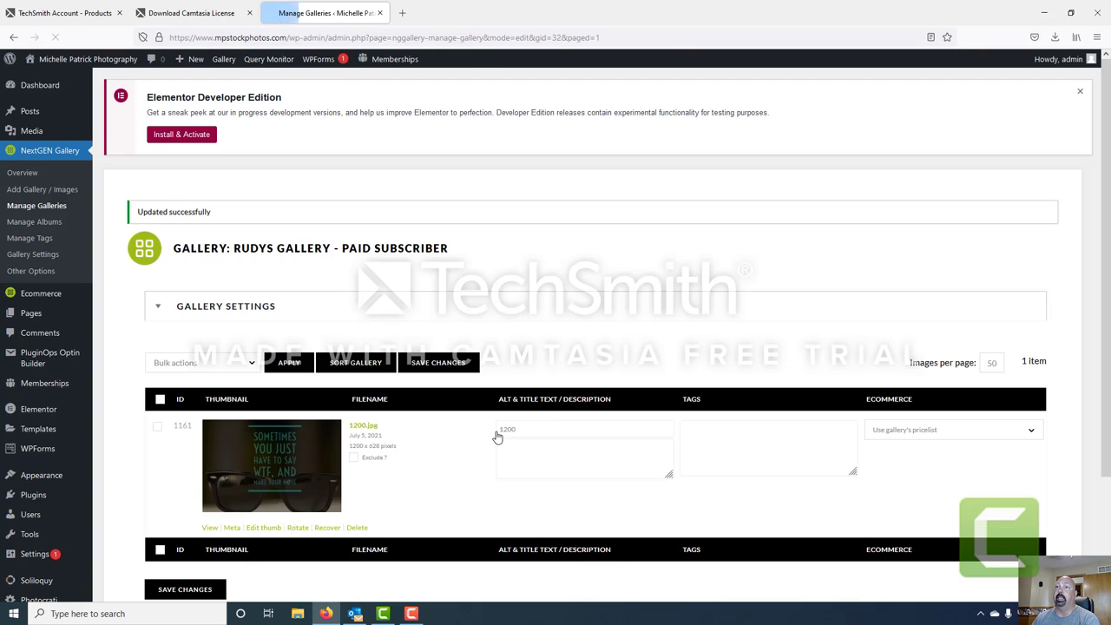
- Review the gallery's saved settings and the available pricelist options, leaving the selection as it is
scroll(580, 274, down, 3)
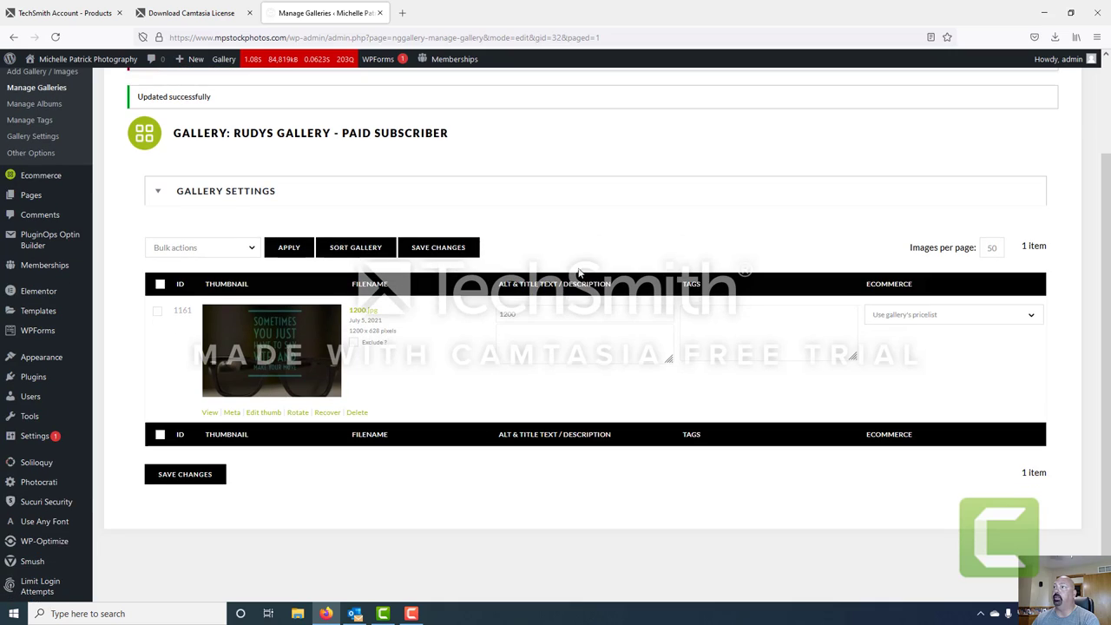
click(262, 198)
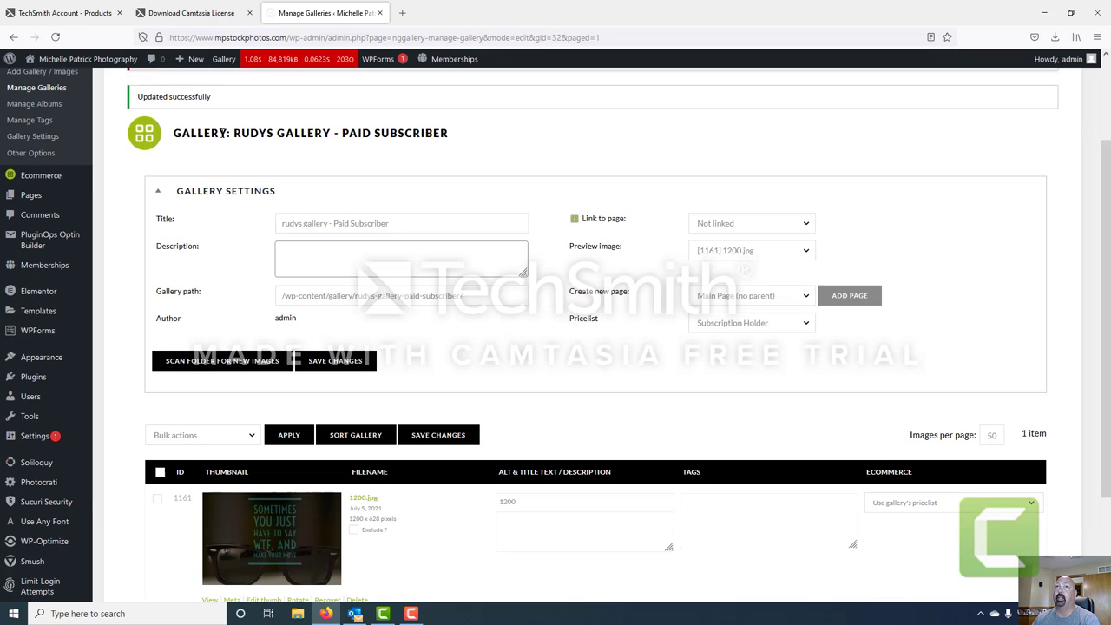
click(183, 193)
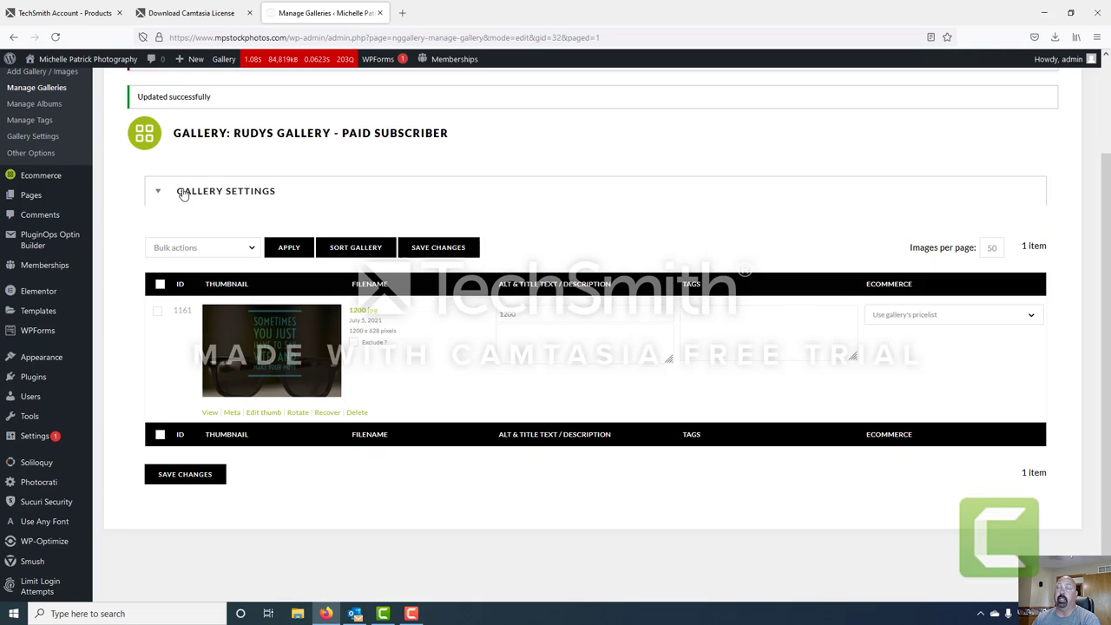
click(185, 193)
click(729, 325)
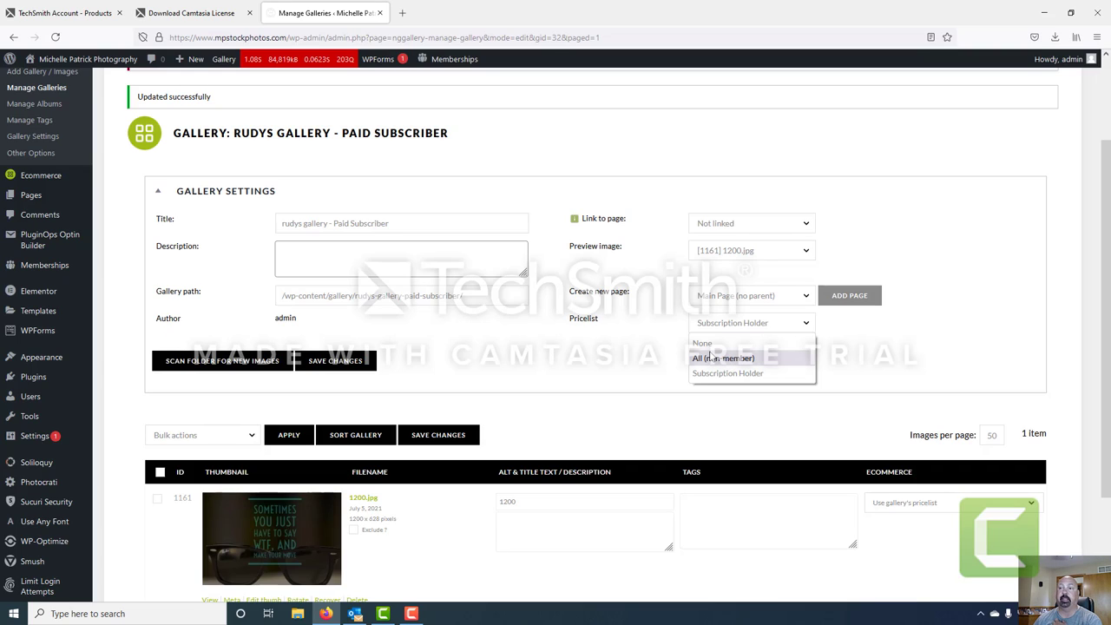
click(632, 345)
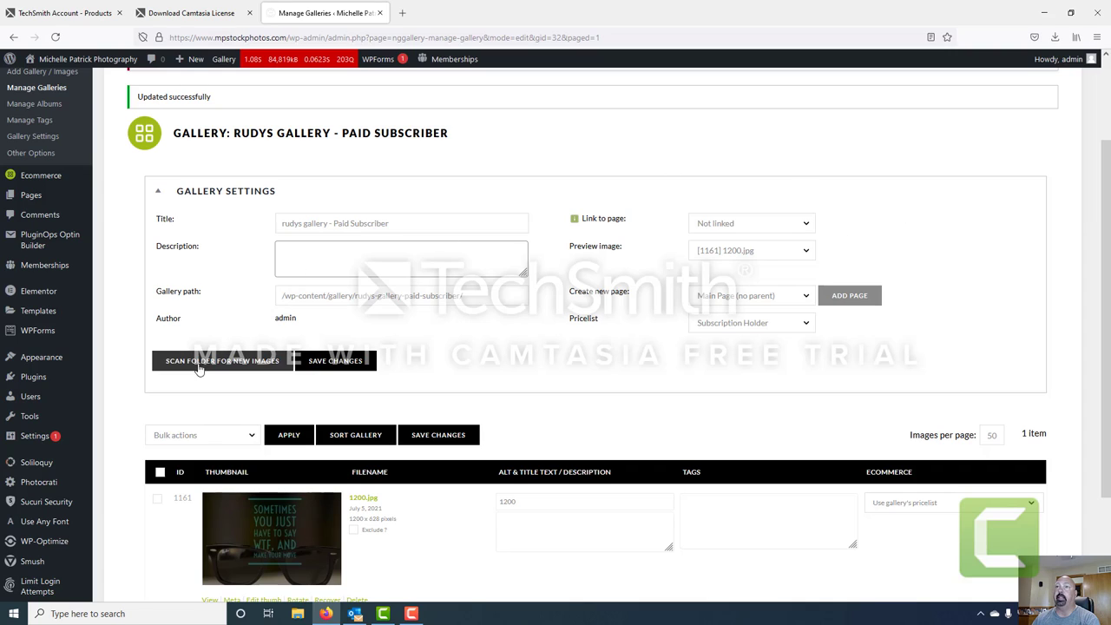
click(174, 190)
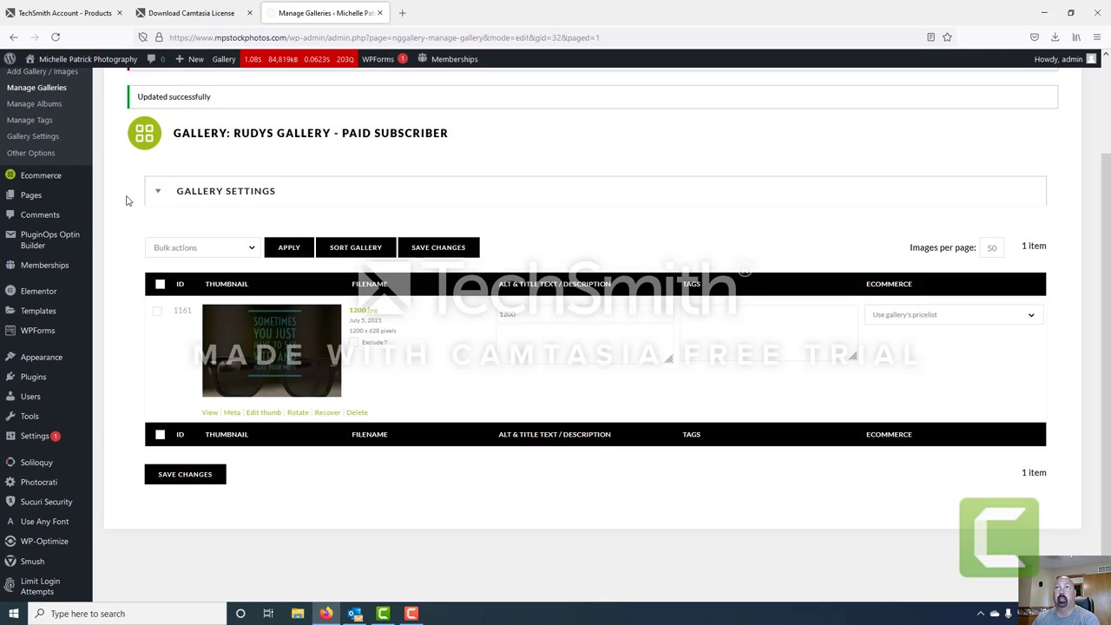
- Add a new page and title it with the gallery owner's first name followed by "Gallery - Paid Subscriber"
mouse_move(25, 200)
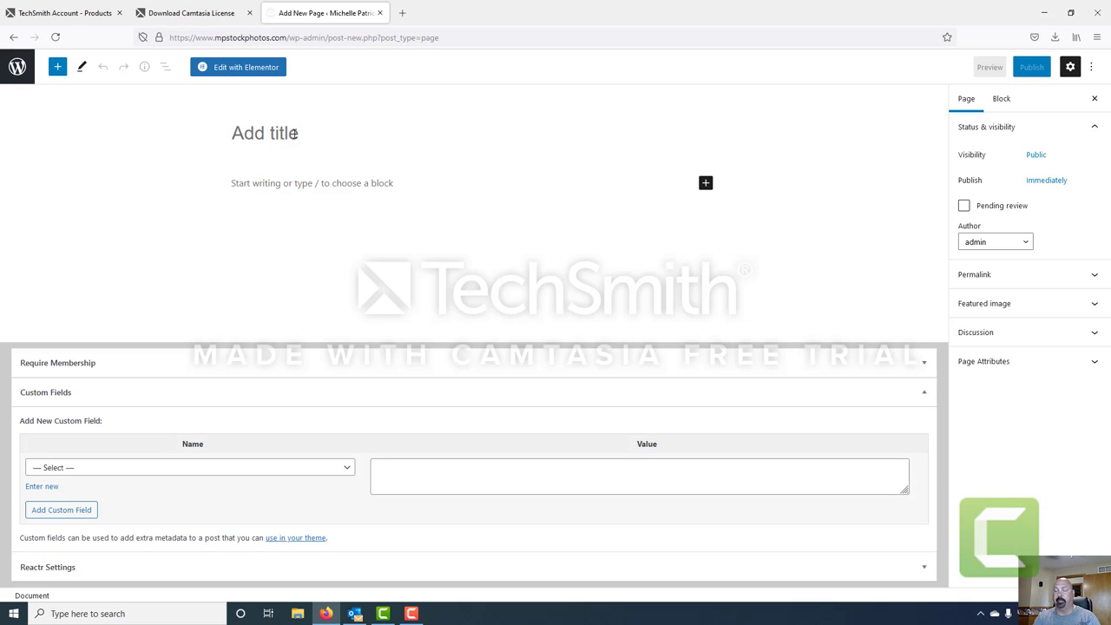
text(Rudys )
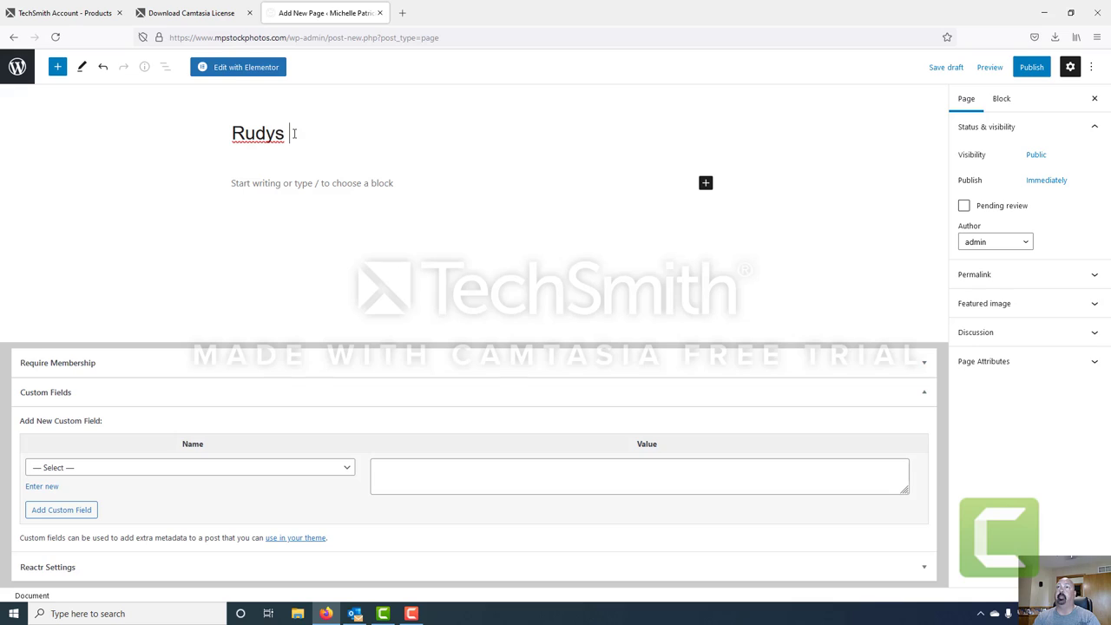
text(Galler)
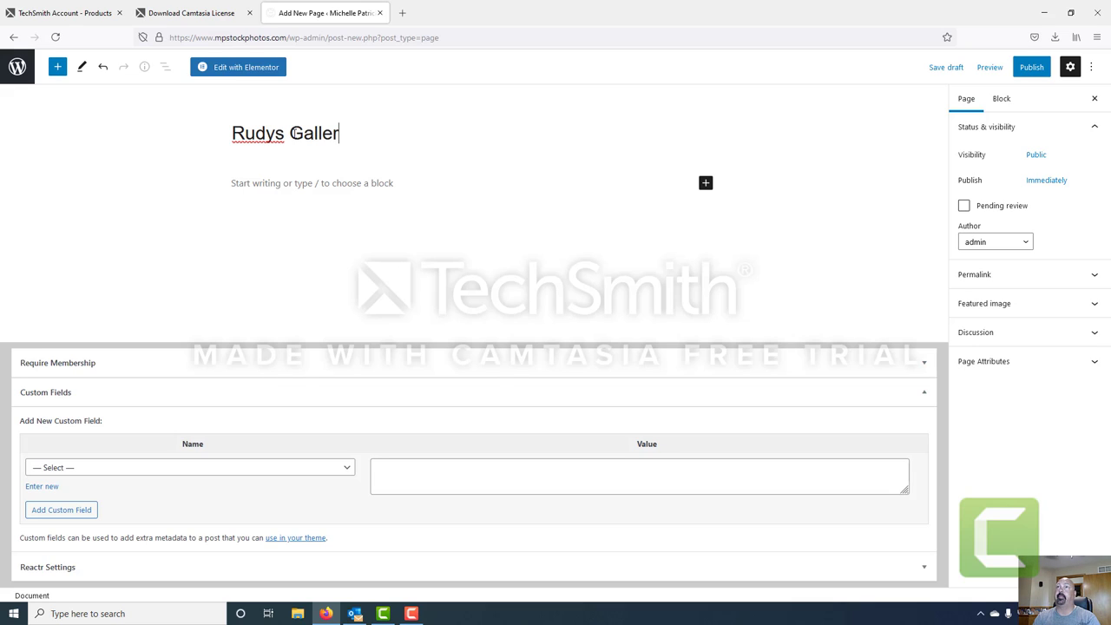
text(y - Paid Su)
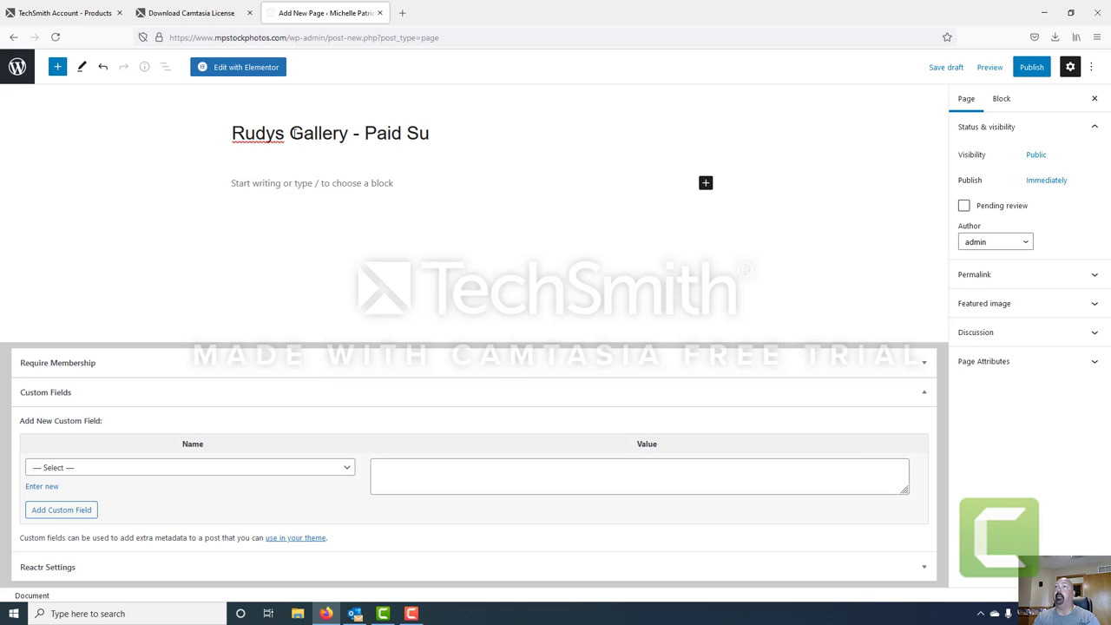
text(bsciber)
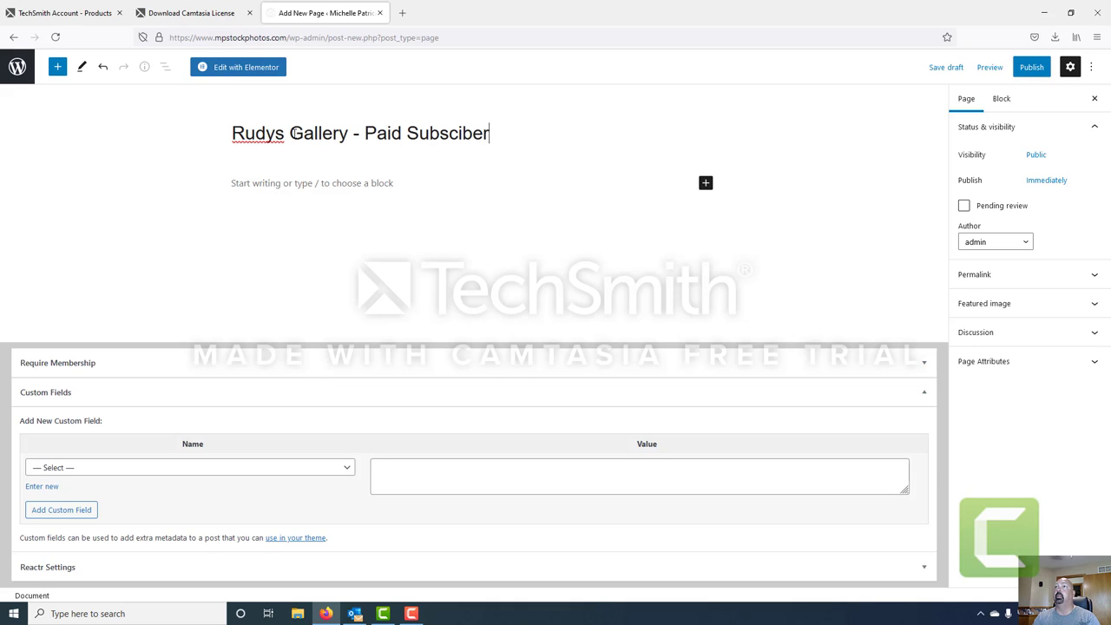
key(BackSpace)
key(BackSpace)
key(BackSpace)
key(BackSpace)
text(riber)
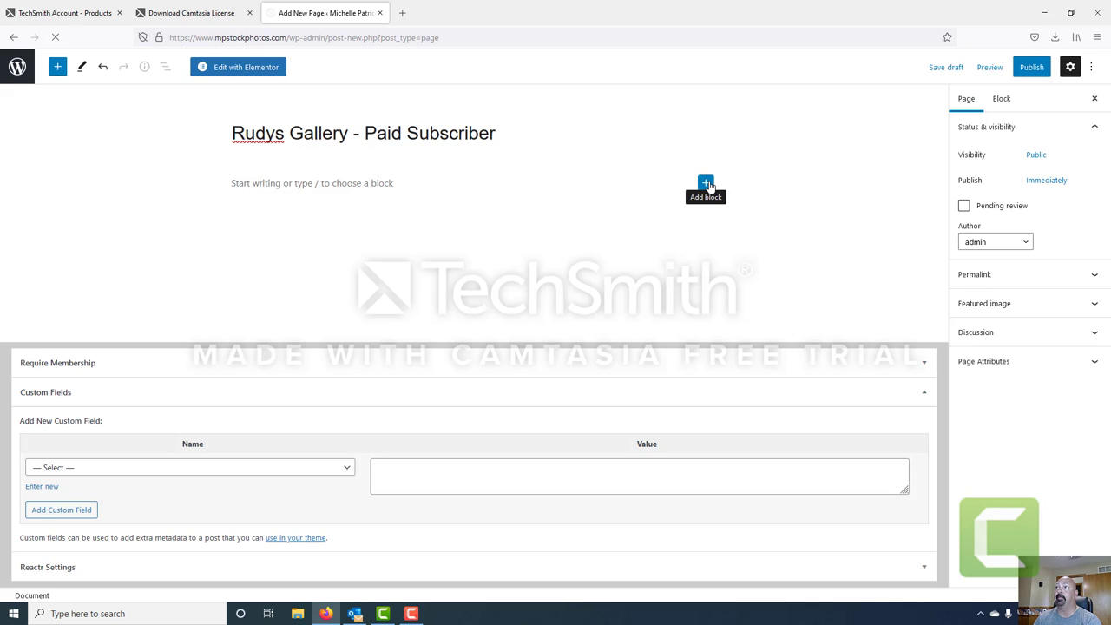
- Add a NextGEN Gallery block to the page and select the newly created paid subscriber gallery as its source
click(706, 183)
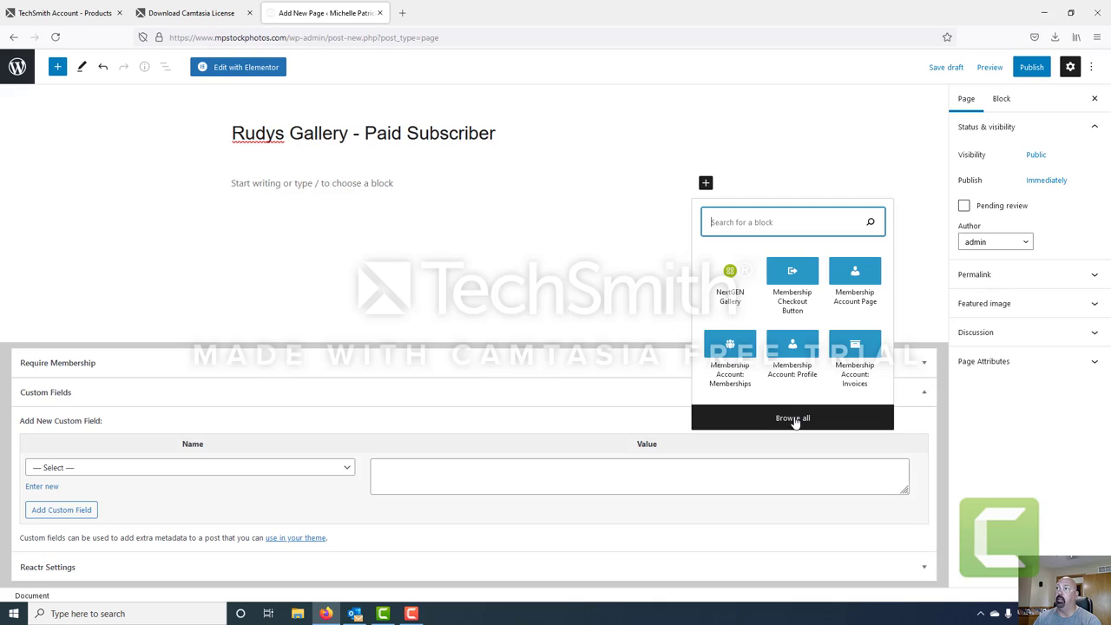
click(735, 276)
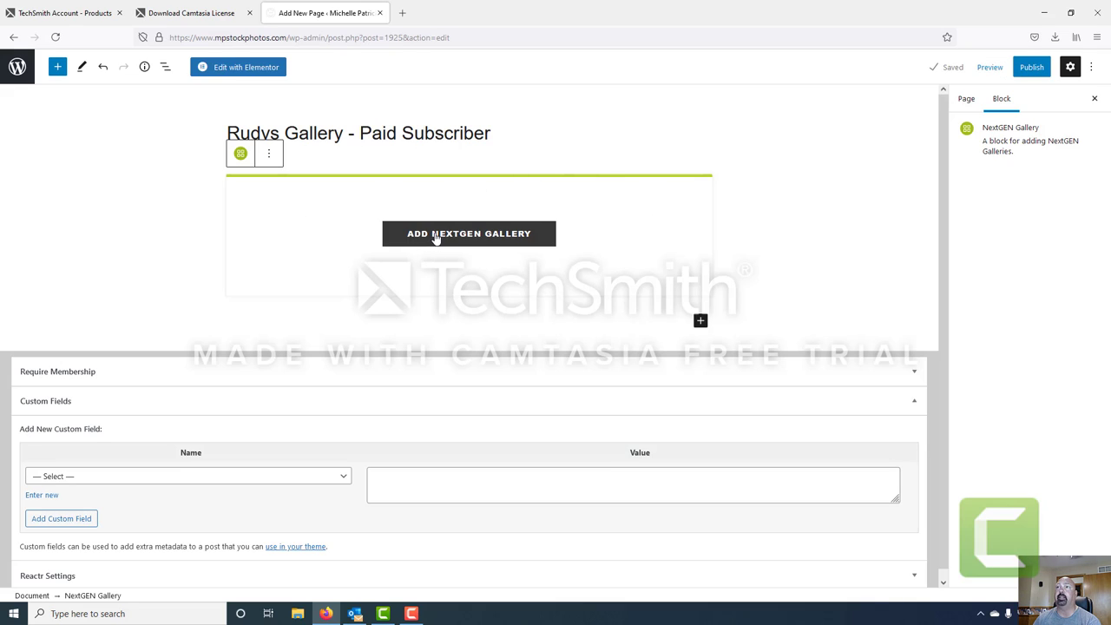
click(464, 236)
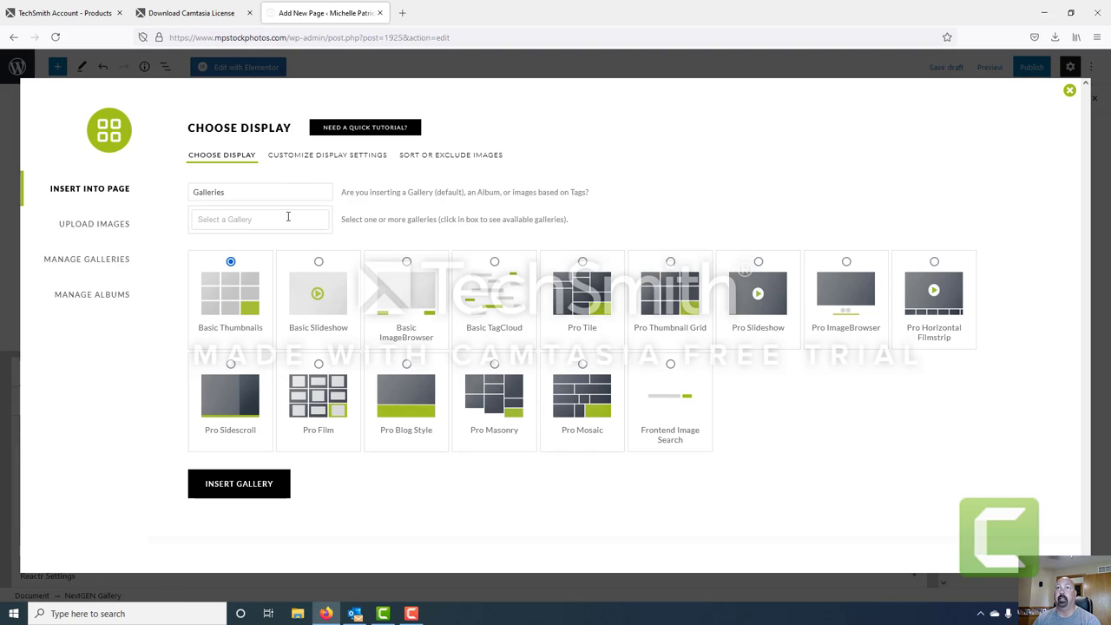
click(255, 219)
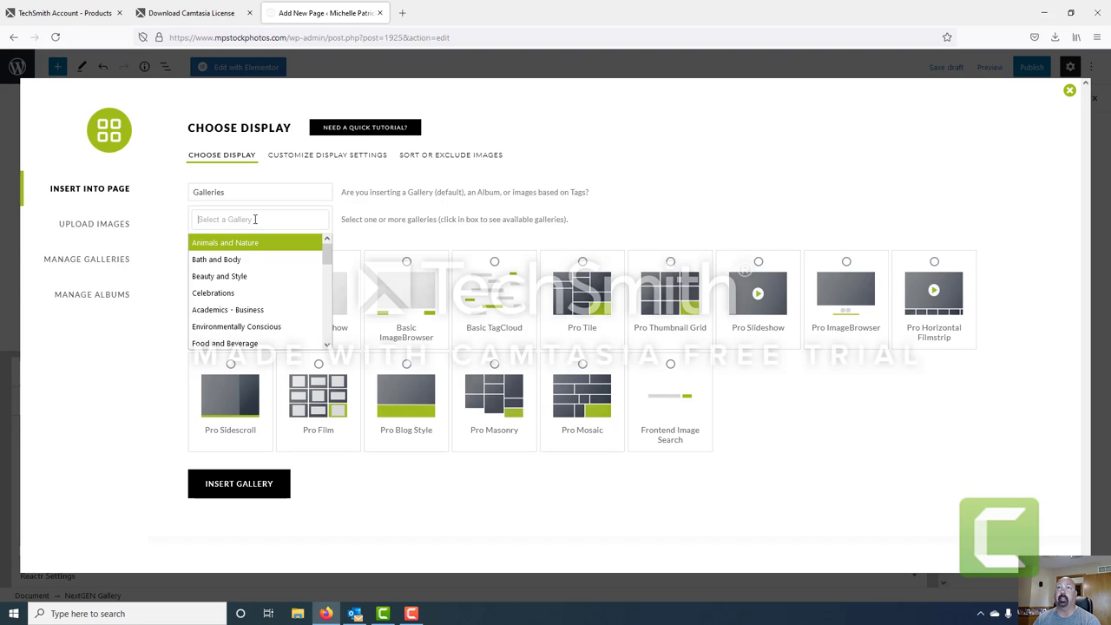
scroll(269, 280, down, 4)
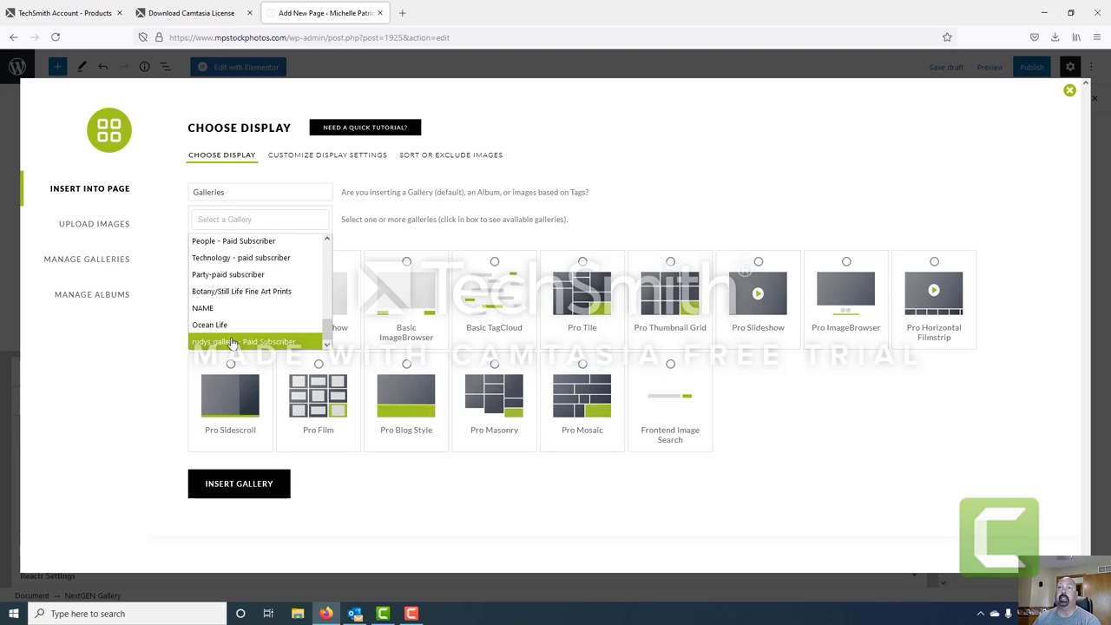
click(276, 341)
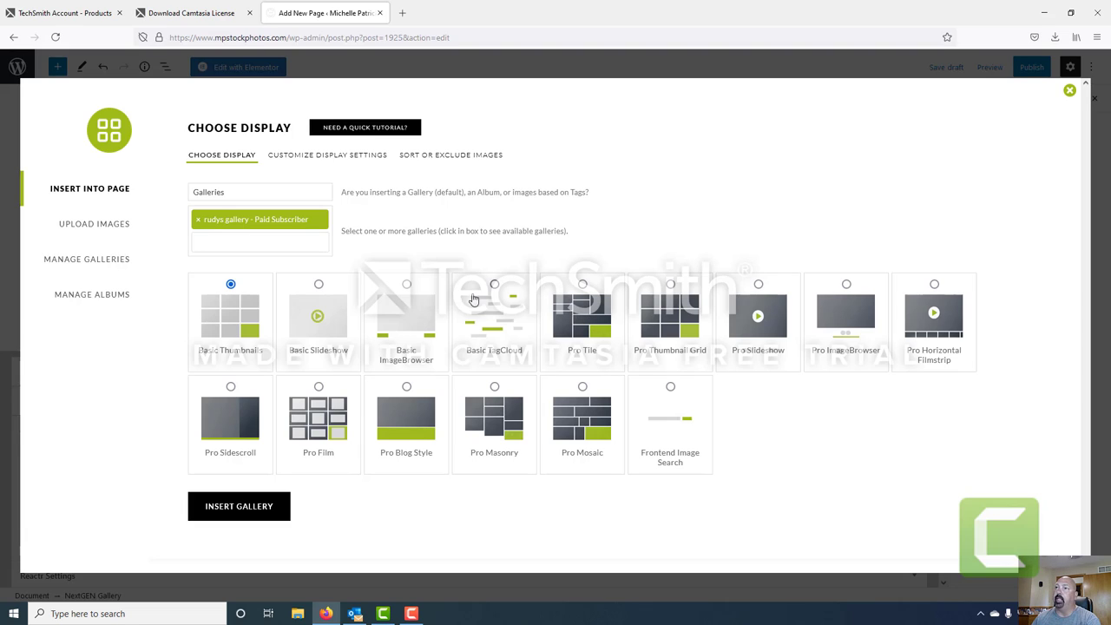
- Insert the gallery into the page with the Basic ImageBrowser display and ecommerce enabled
click(407, 285)
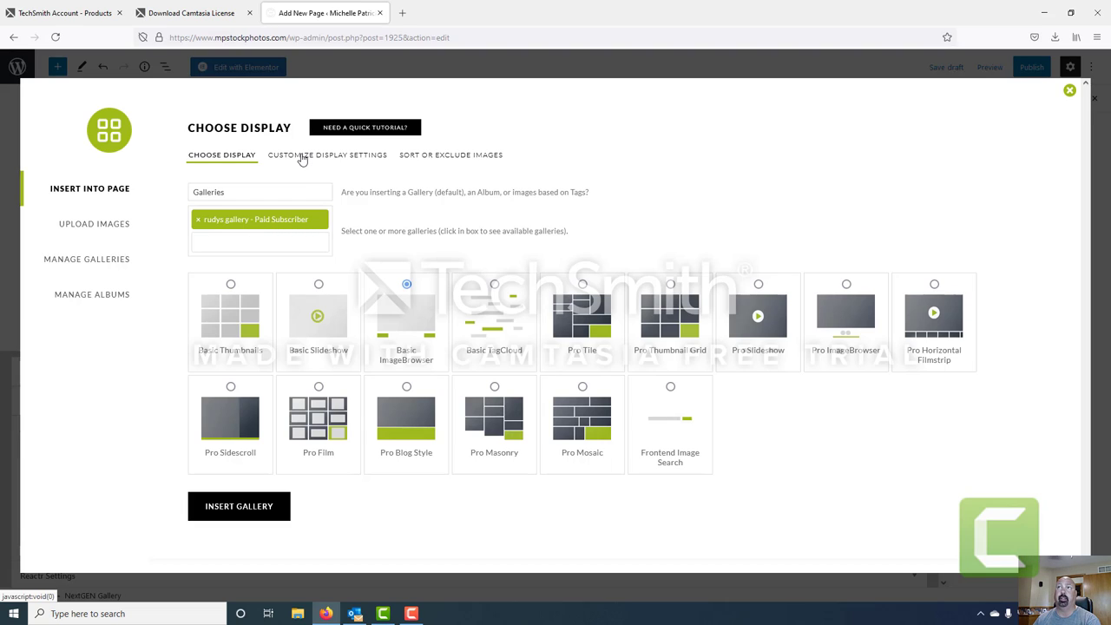
click(331, 159)
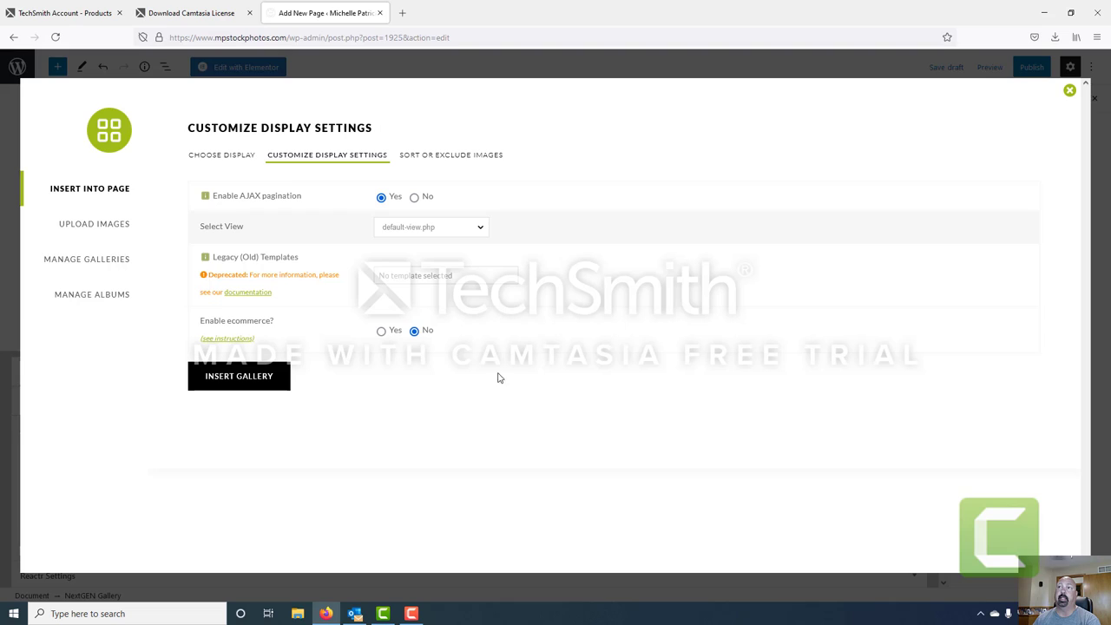
click(381, 332)
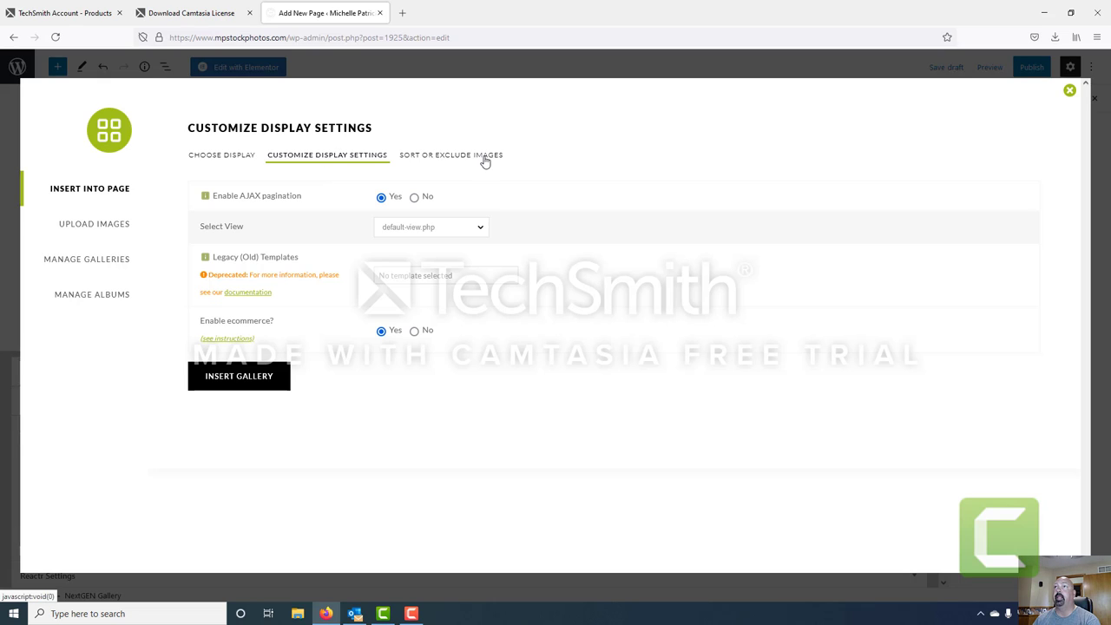
click(453, 157)
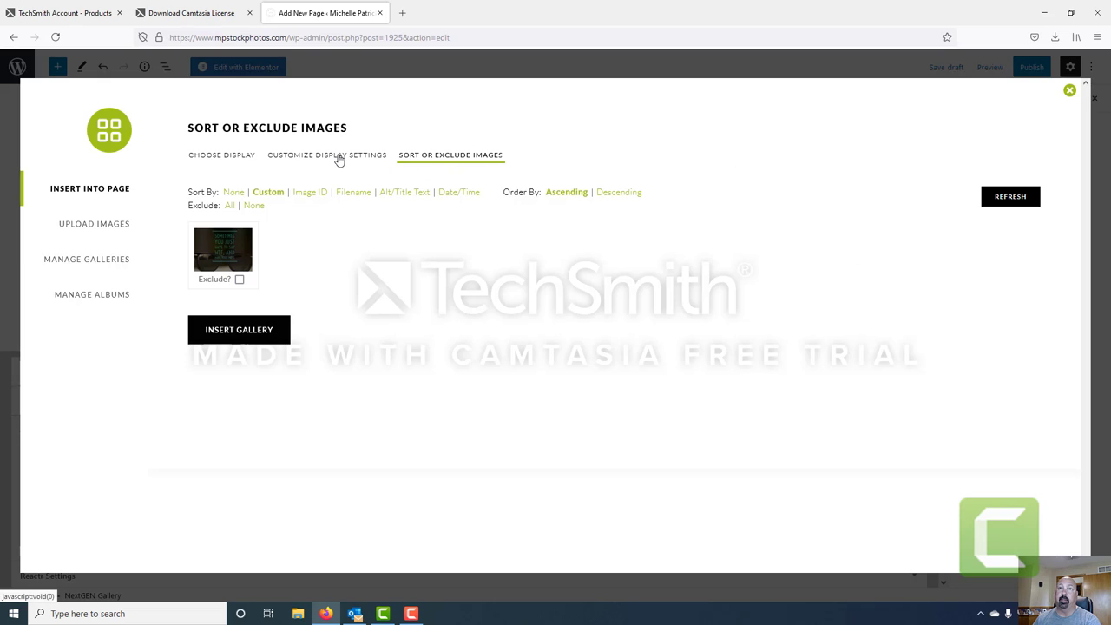
click(257, 331)
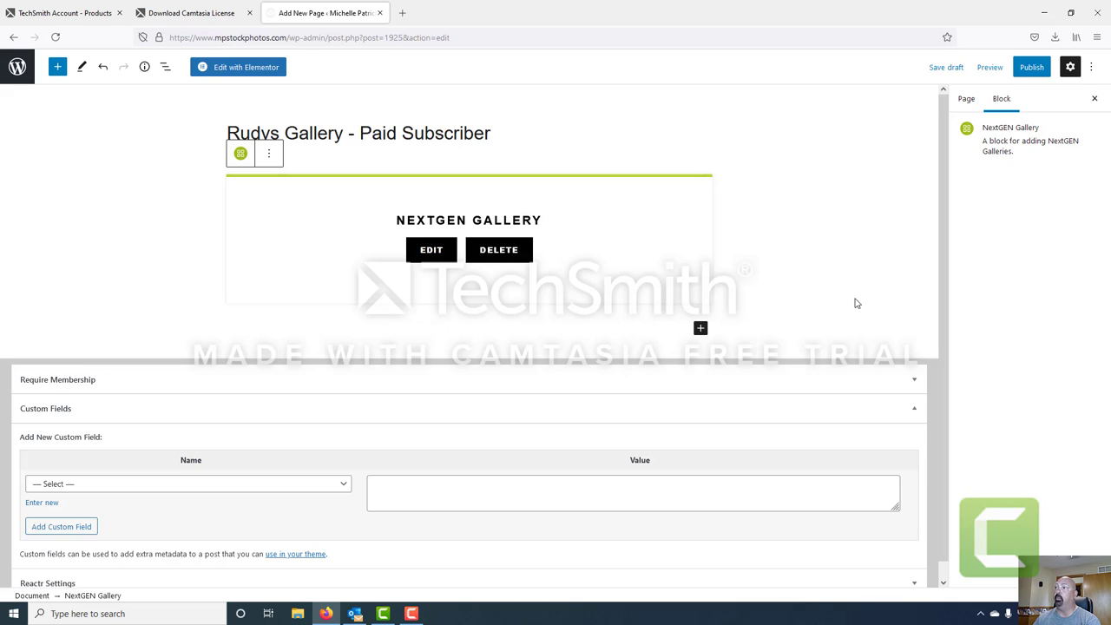
- Collapse the Custom Fields section and restrict the page to the Member membership level
click(247, 384)
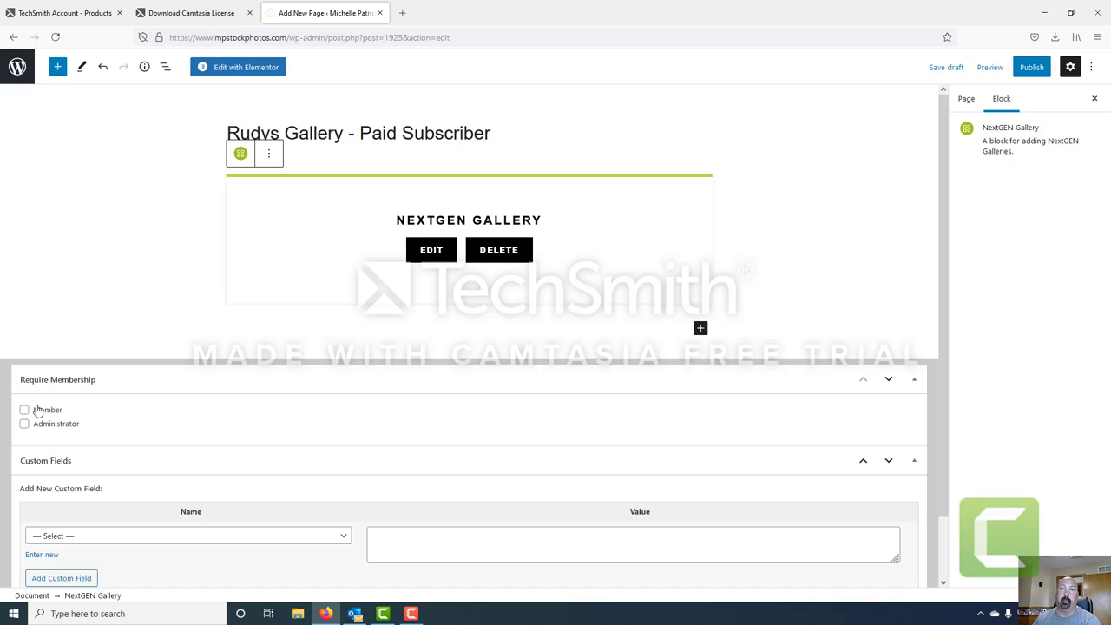
click(133, 378)
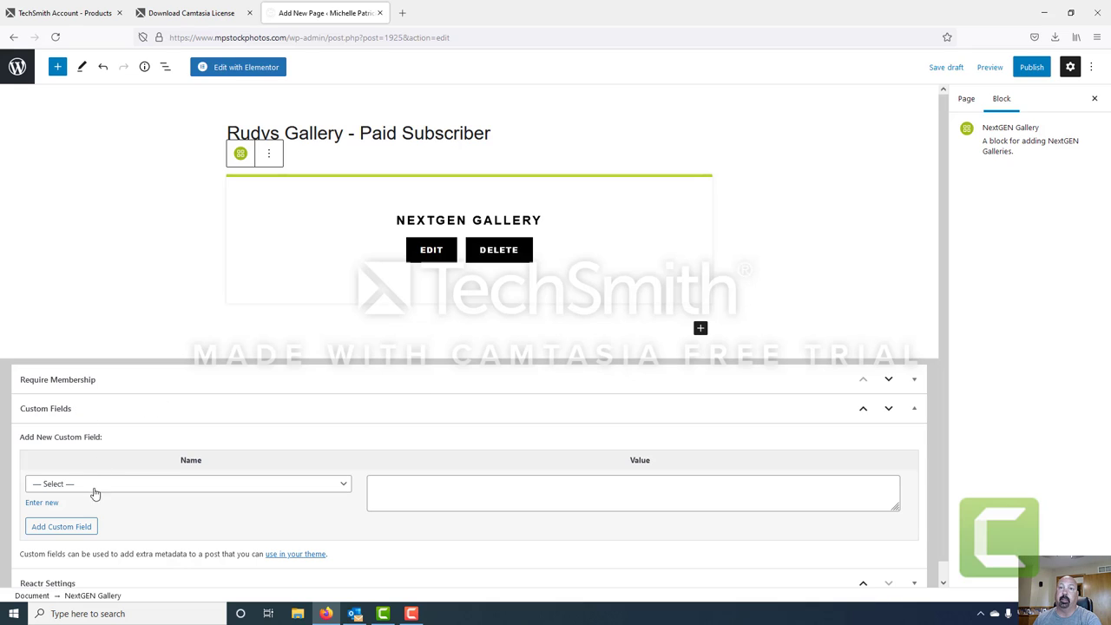
click(912, 410)
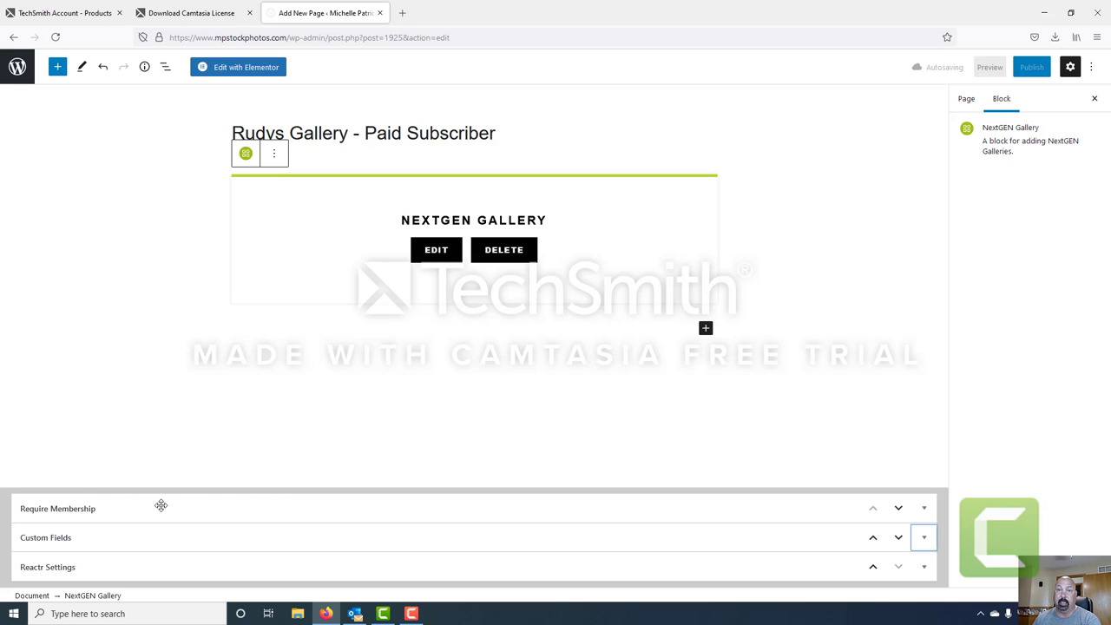
drag(366, 127, 497, 128)
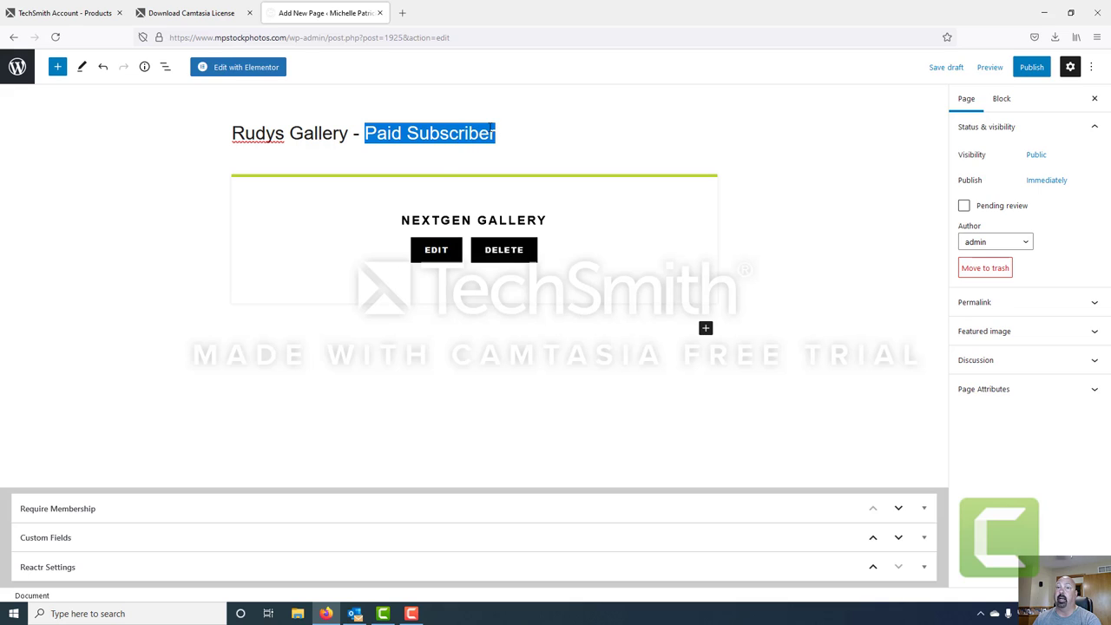
click(159, 505)
click(25, 488)
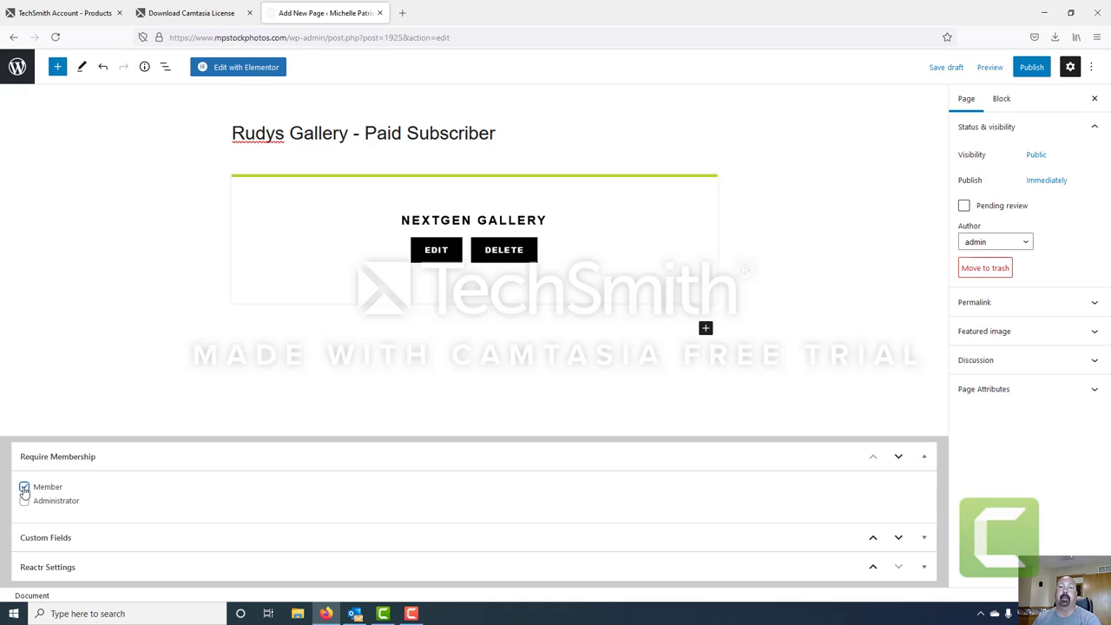
- Publish the paid subscriber page and view it on the live site
click(1033, 74)
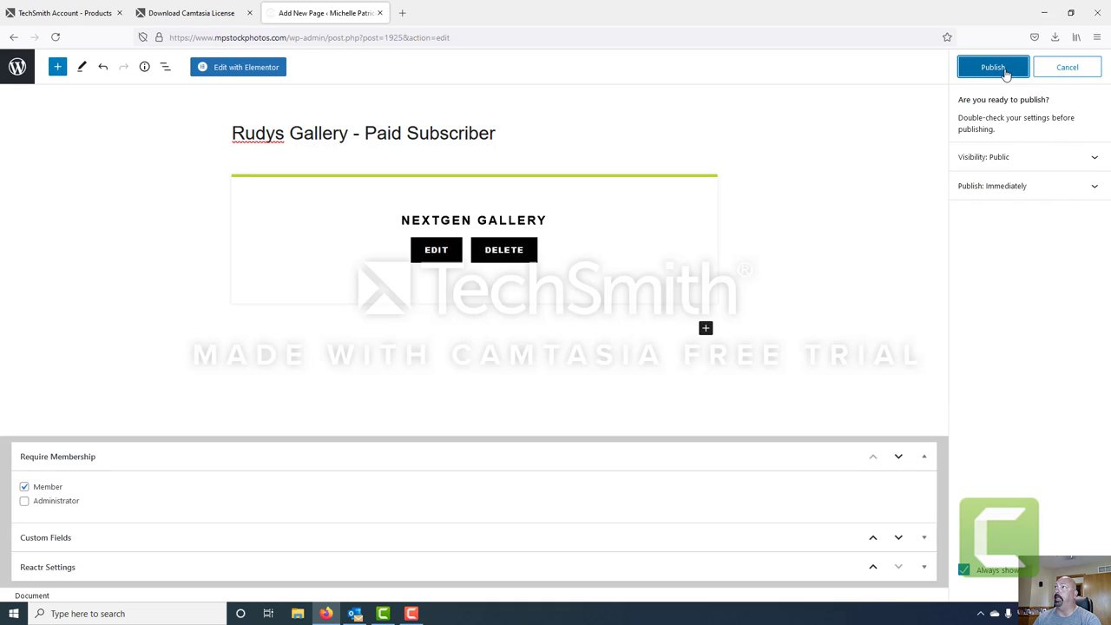
click(1005, 74)
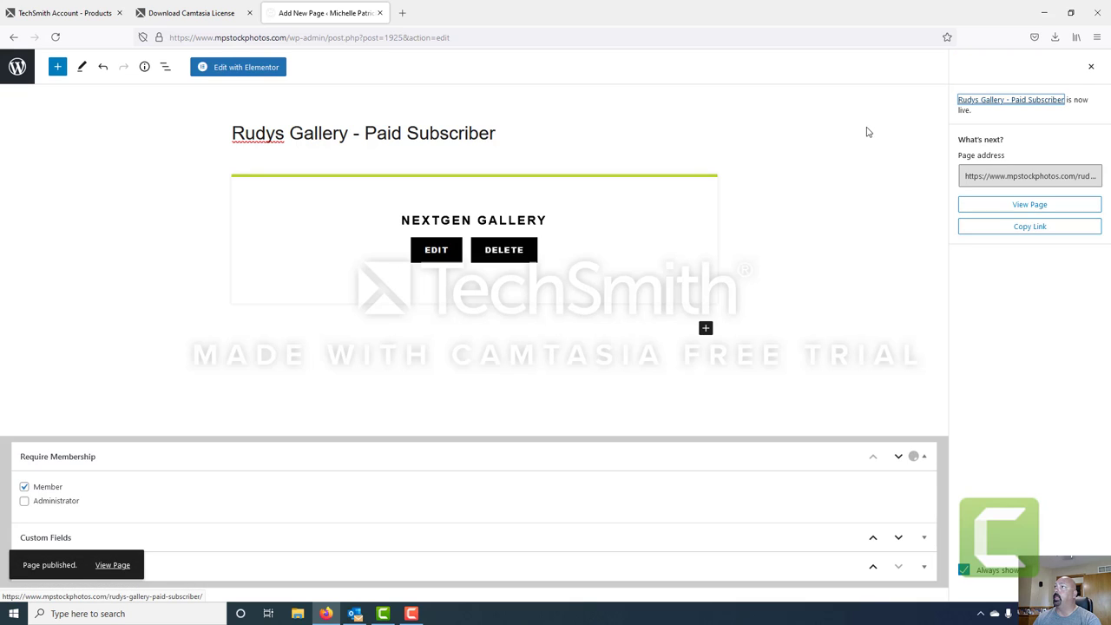
click(113, 565)
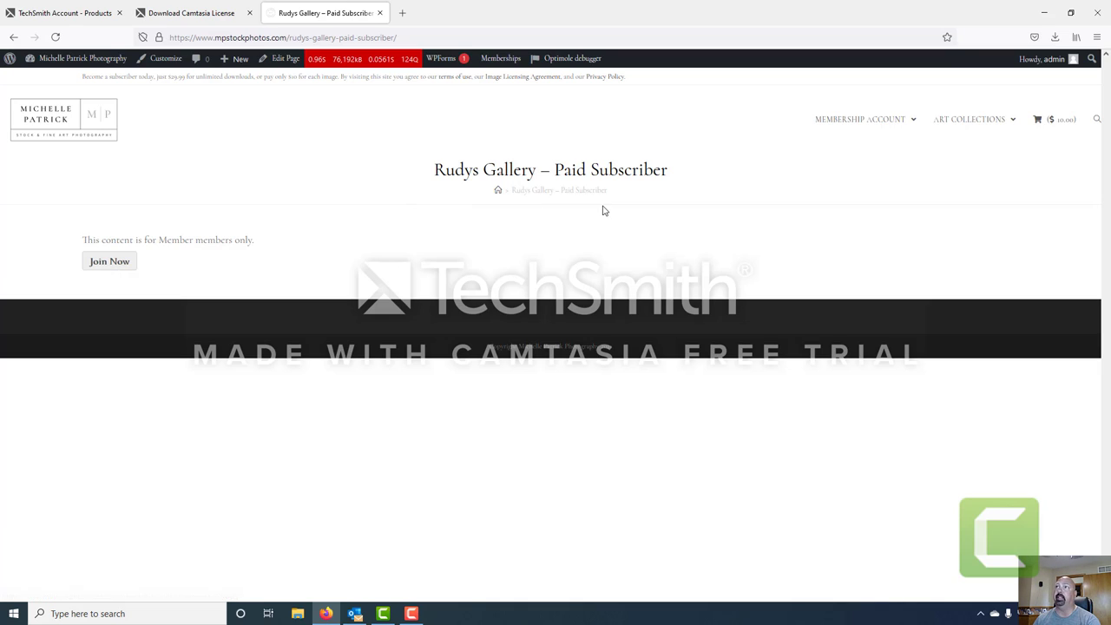
- Return to the site dashboard and create a second NextGEN gallery titled with the owner's first name followed by "gallery"
mouse_move(58, 67)
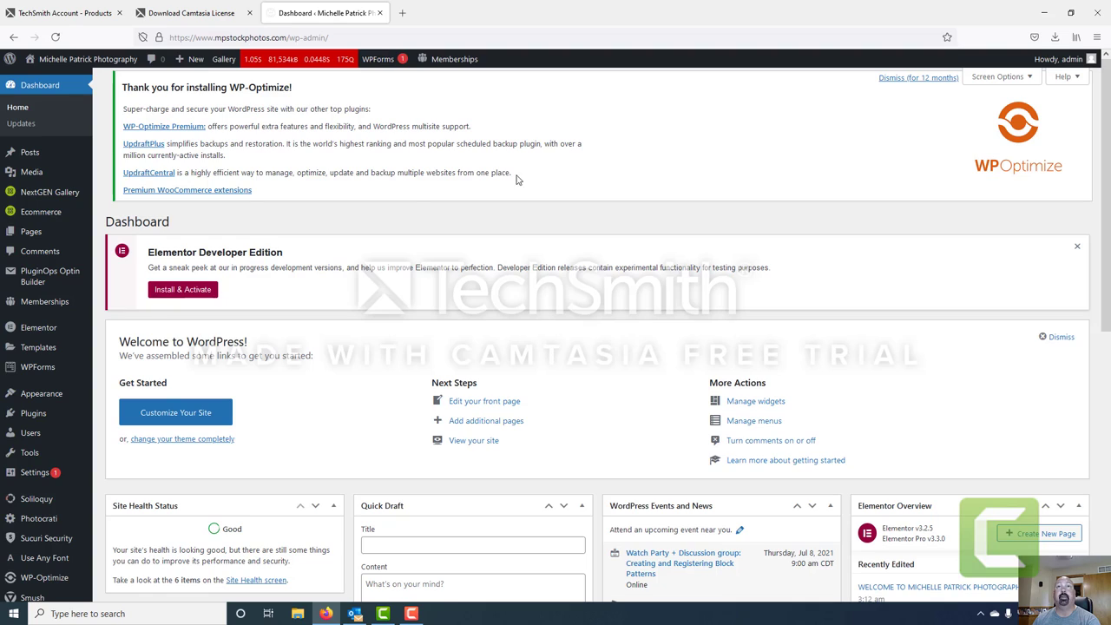
click(36, 197)
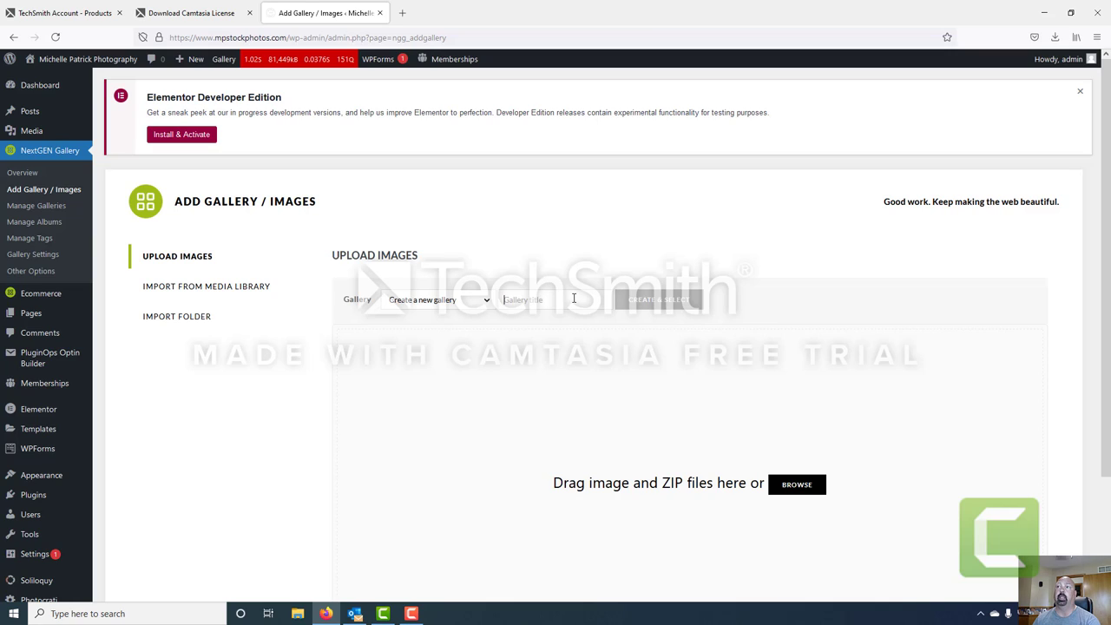
text(Rudys)
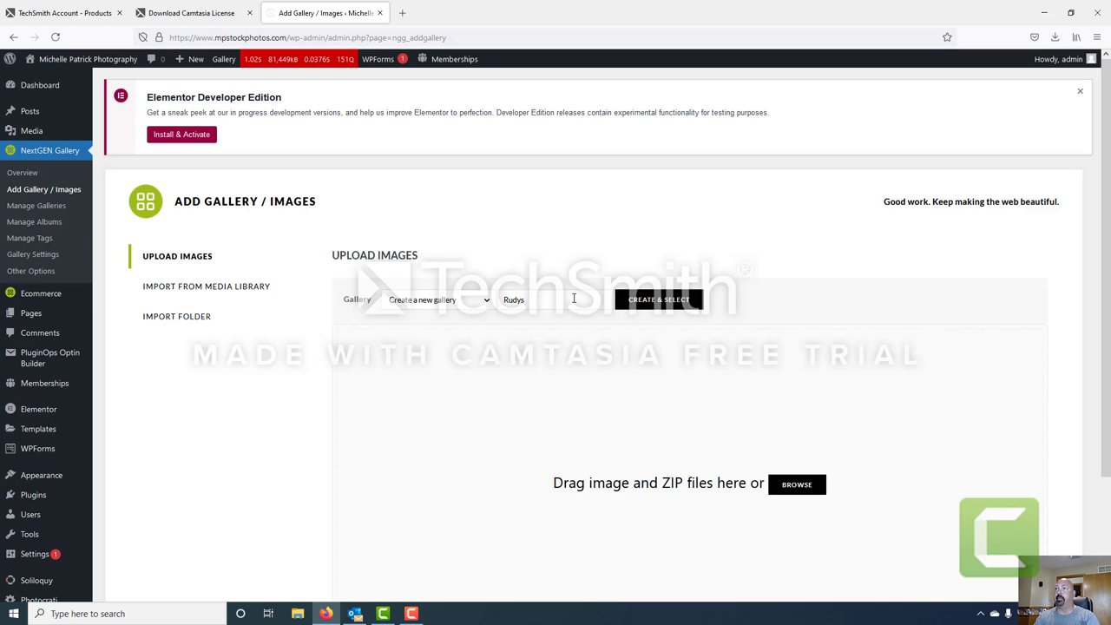
text( gallery)
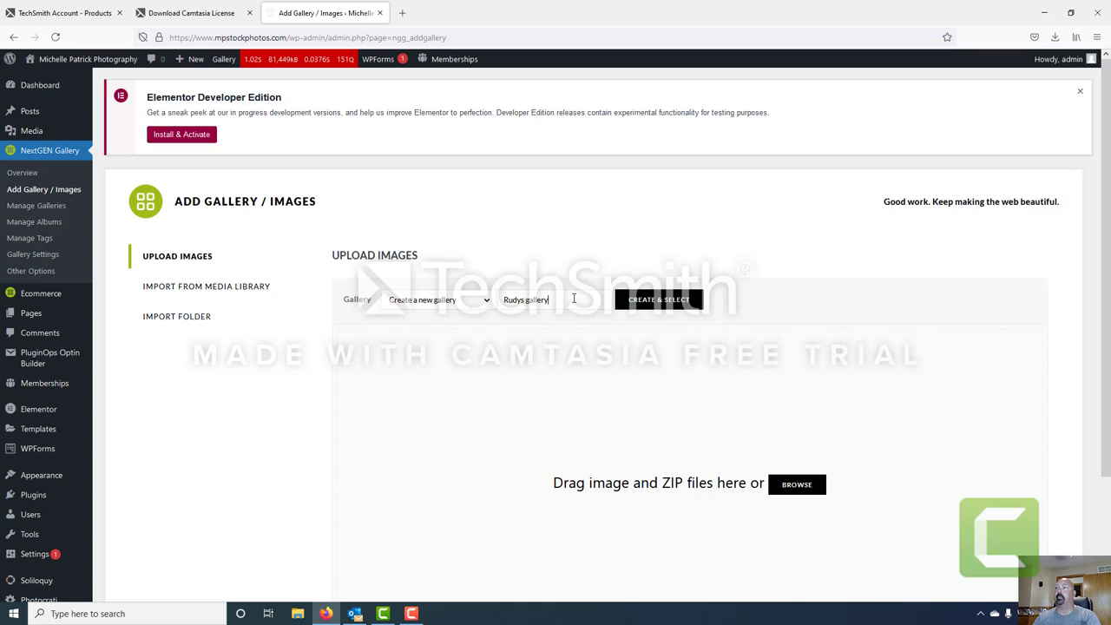
click(669, 300)
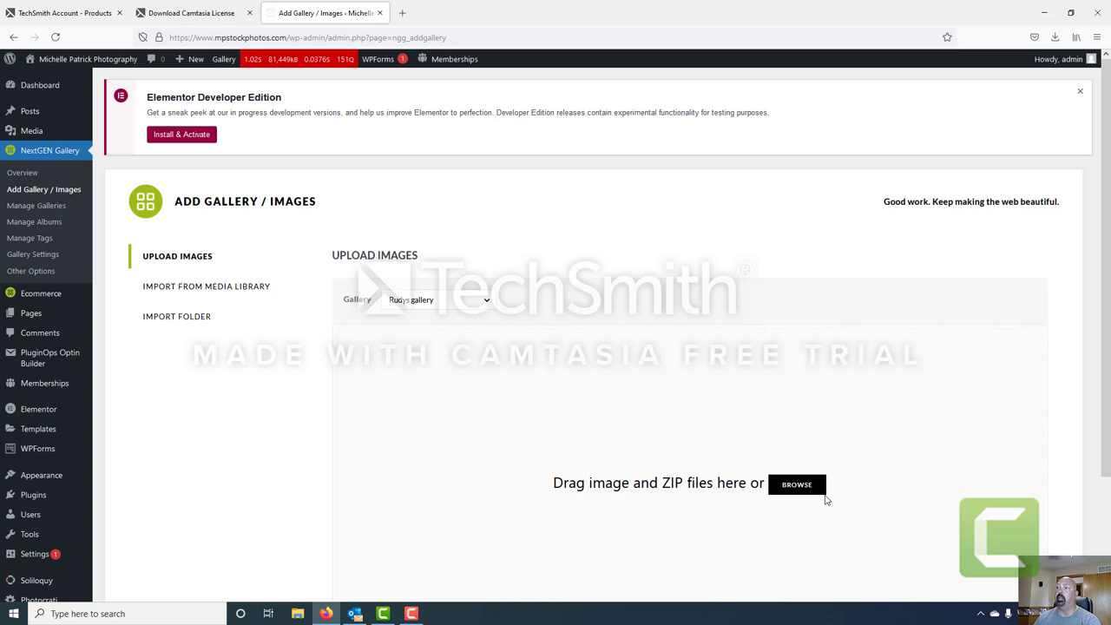
- Upload the image 1200 from the Pictures folder to the second gallery
click(581, 432)
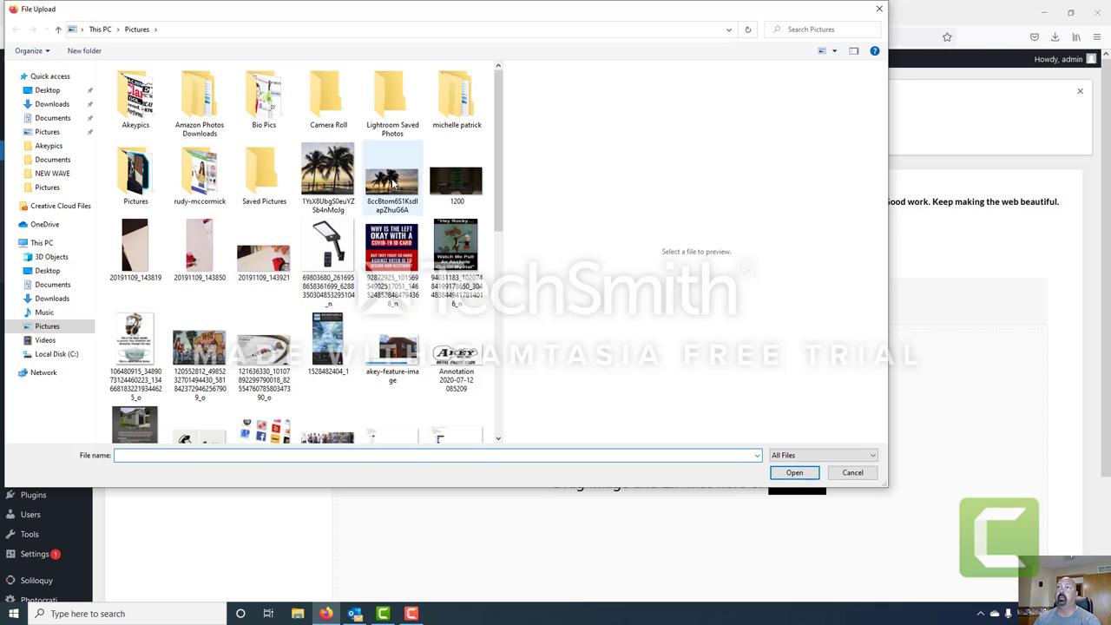
click(452, 182)
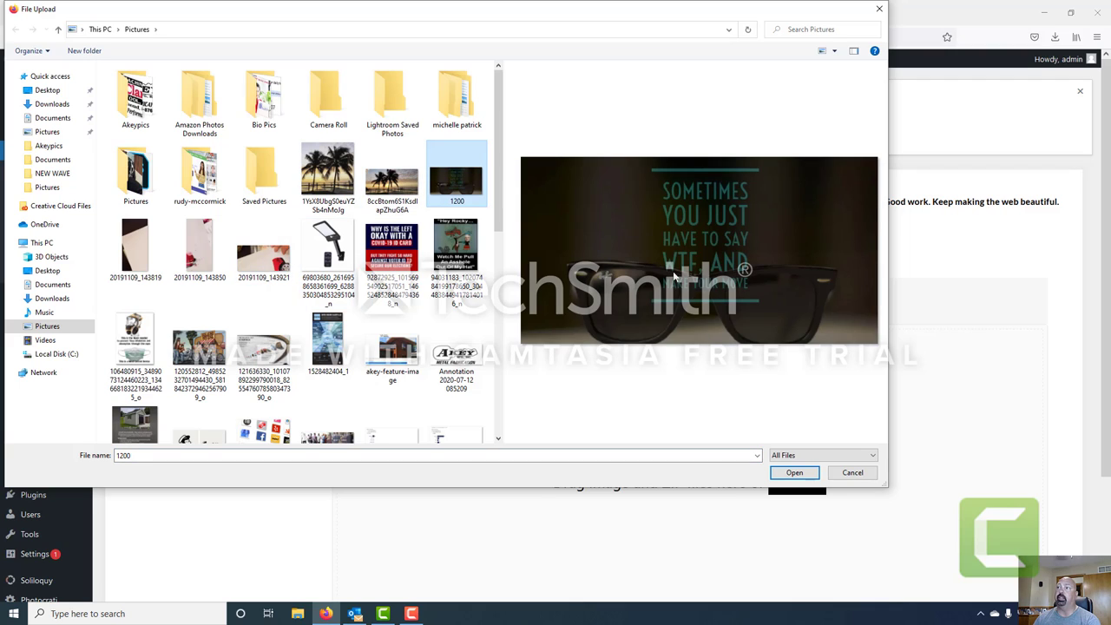
click(794, 473)
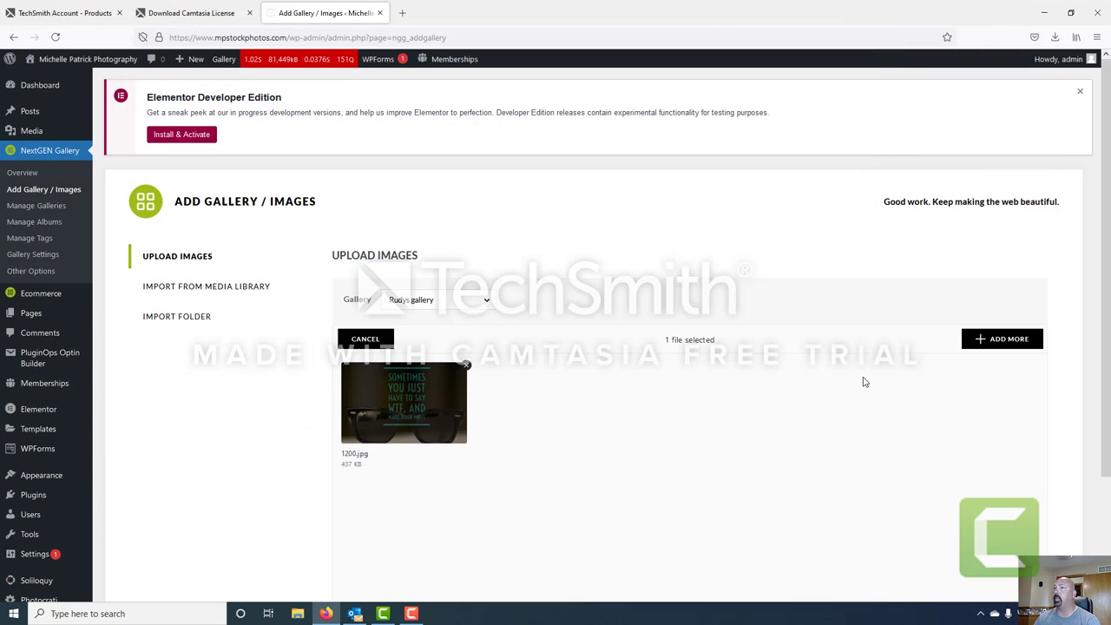
scroll(308, 385, down, 3)
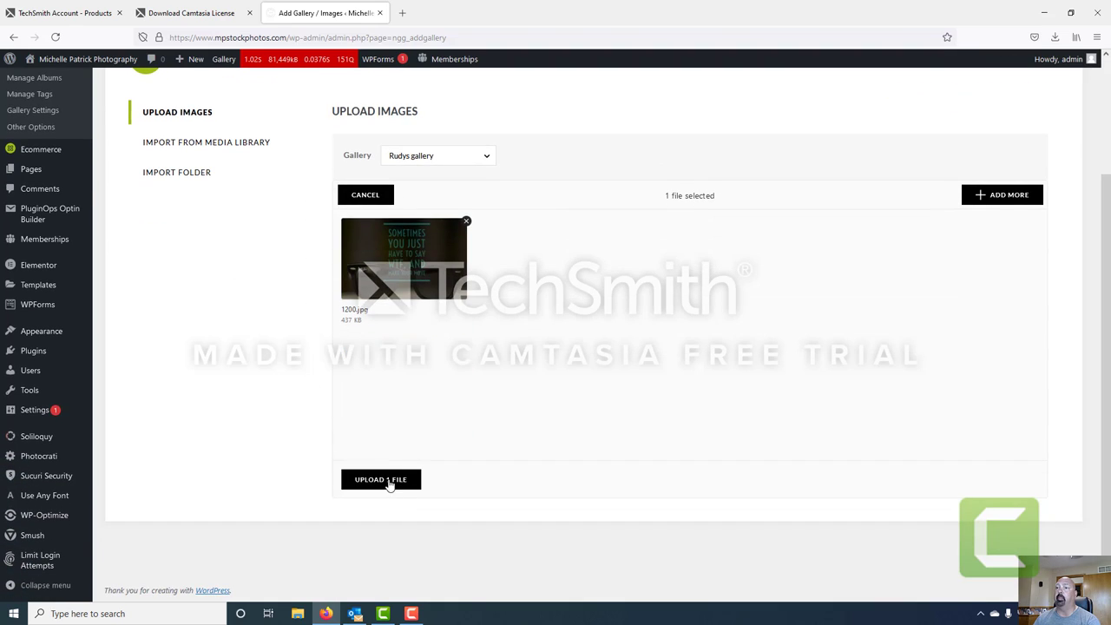
click(390, 483)
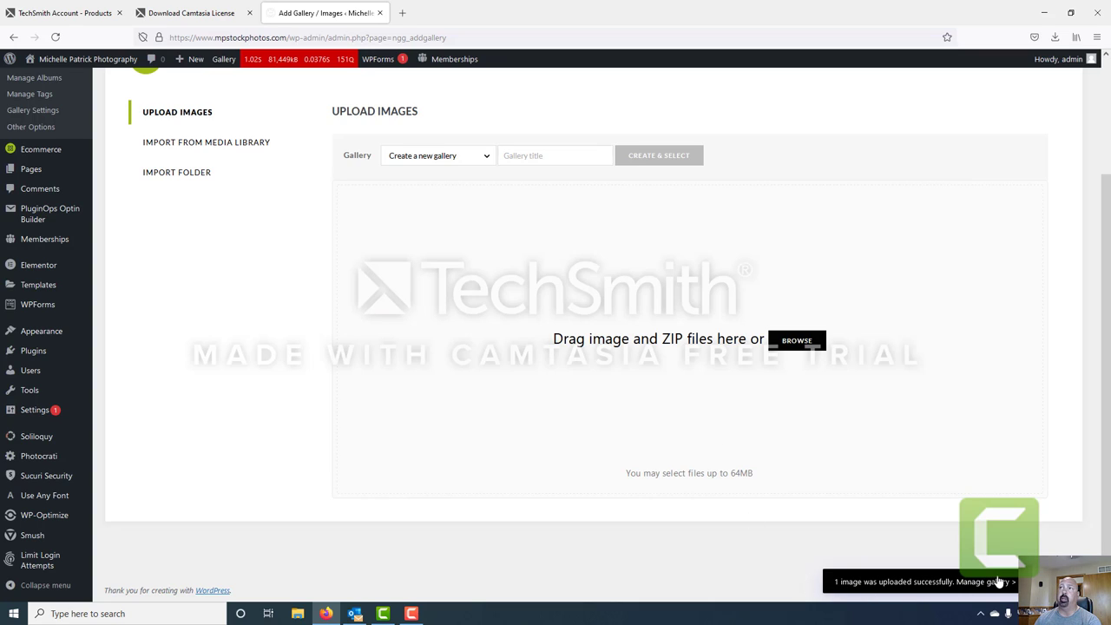
- Open the newly created regular gallery for editing from the second page of the managed galleries list
scroll(389, 438, up, 3)
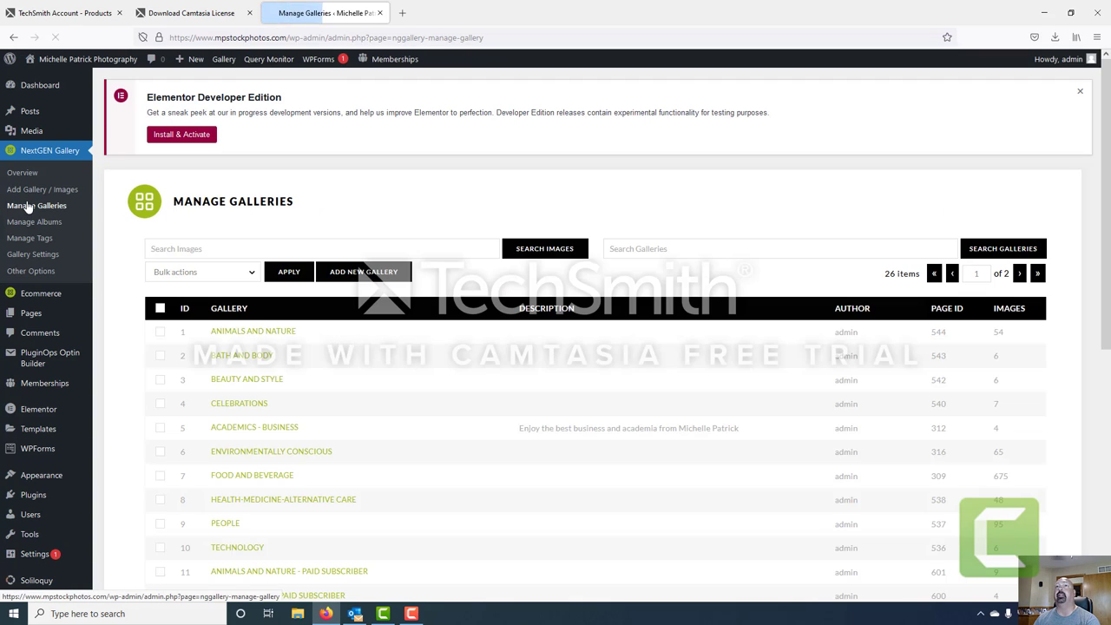
scroll(414, 340, down, 5)
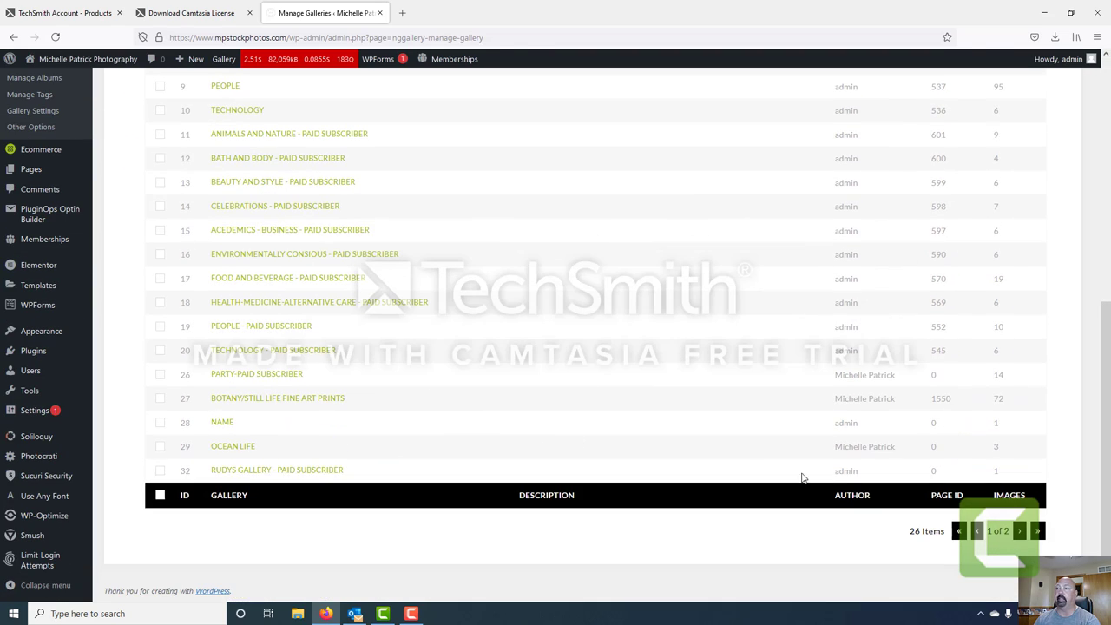
scroll(190, 474, up, 3)
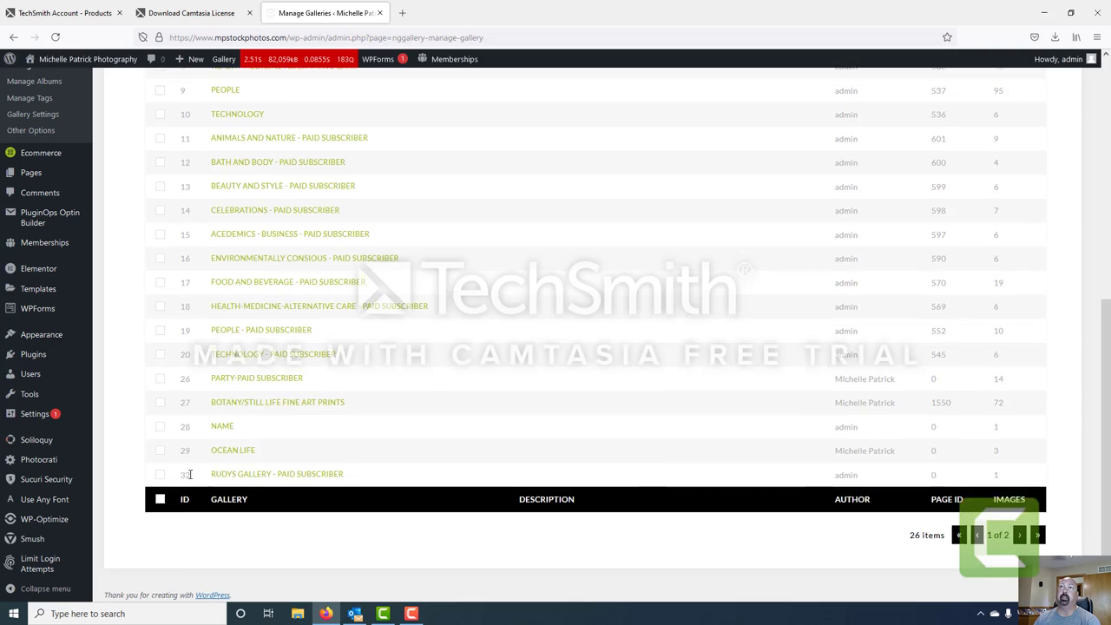
scroll(190, 474, down, 3)
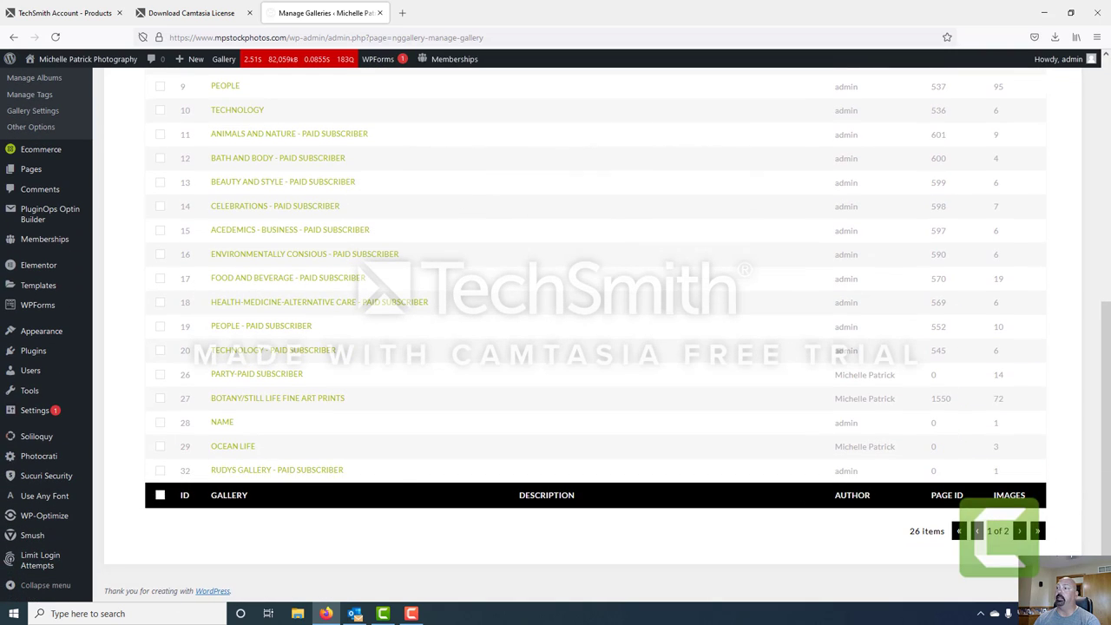
click(1022, 533)
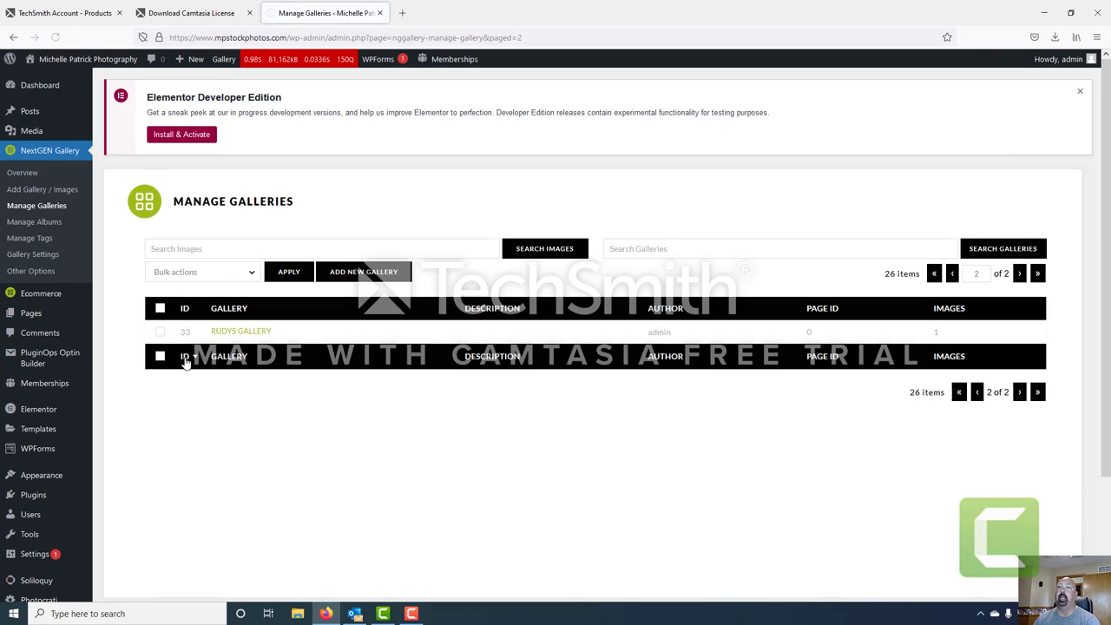
click(250, 333)
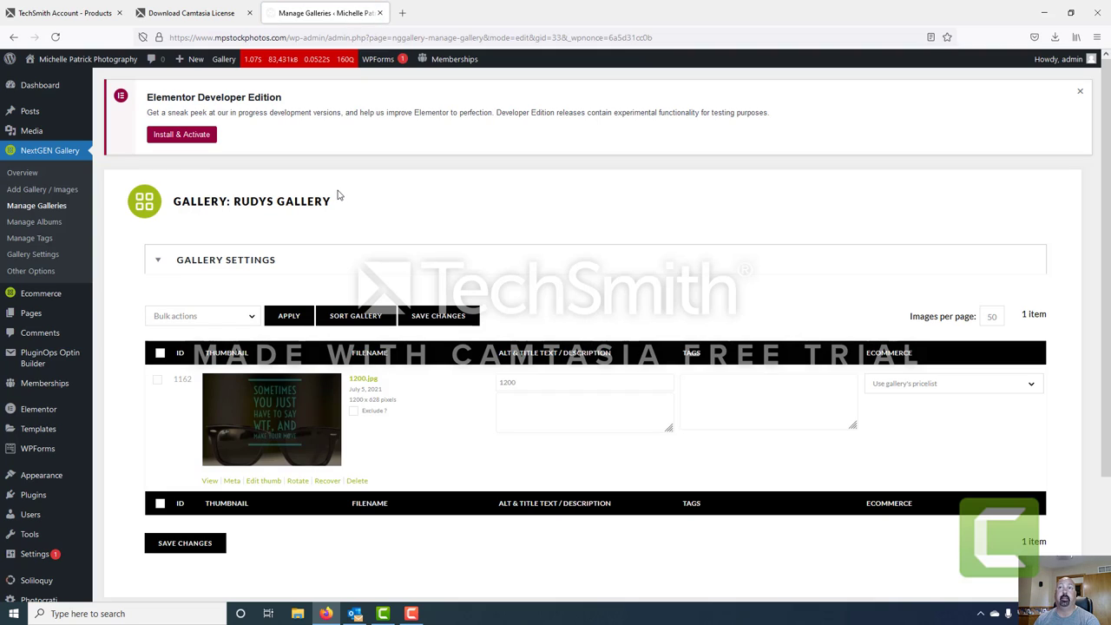
- Assign the "All (non-member)" pricelist in the regular gallery's settings and save the changes
click(199, 263)
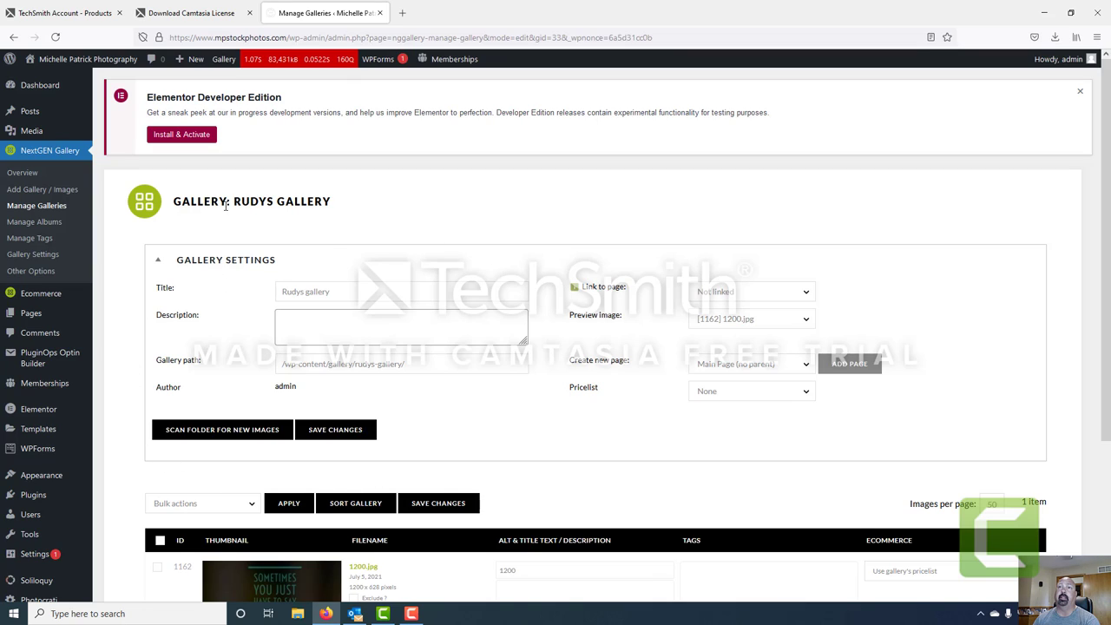
click(777, 396)
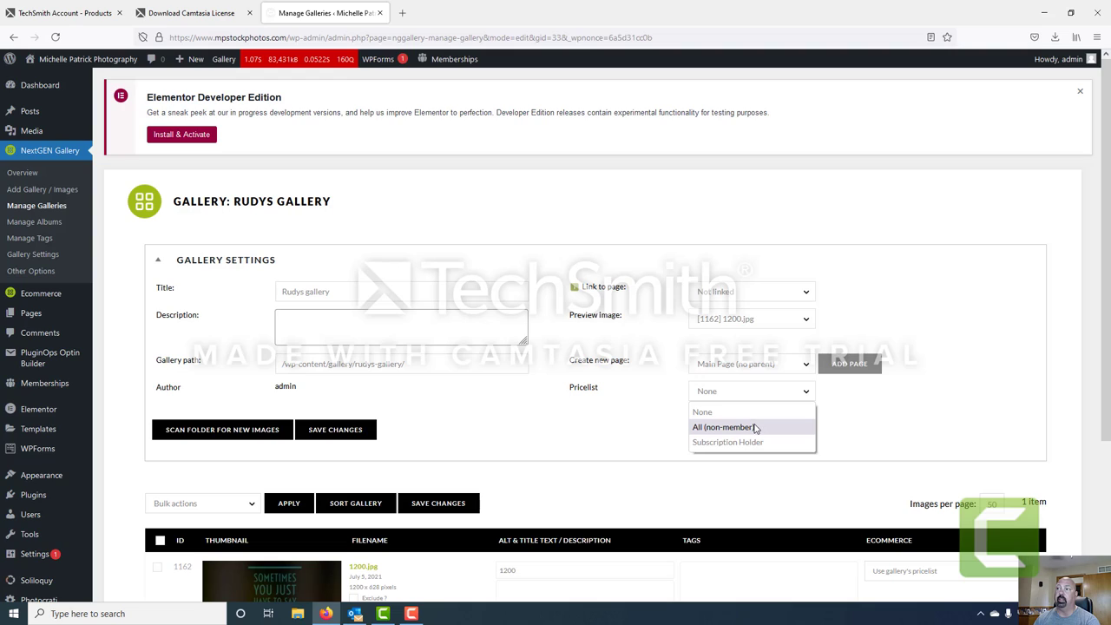
click(758, 428)
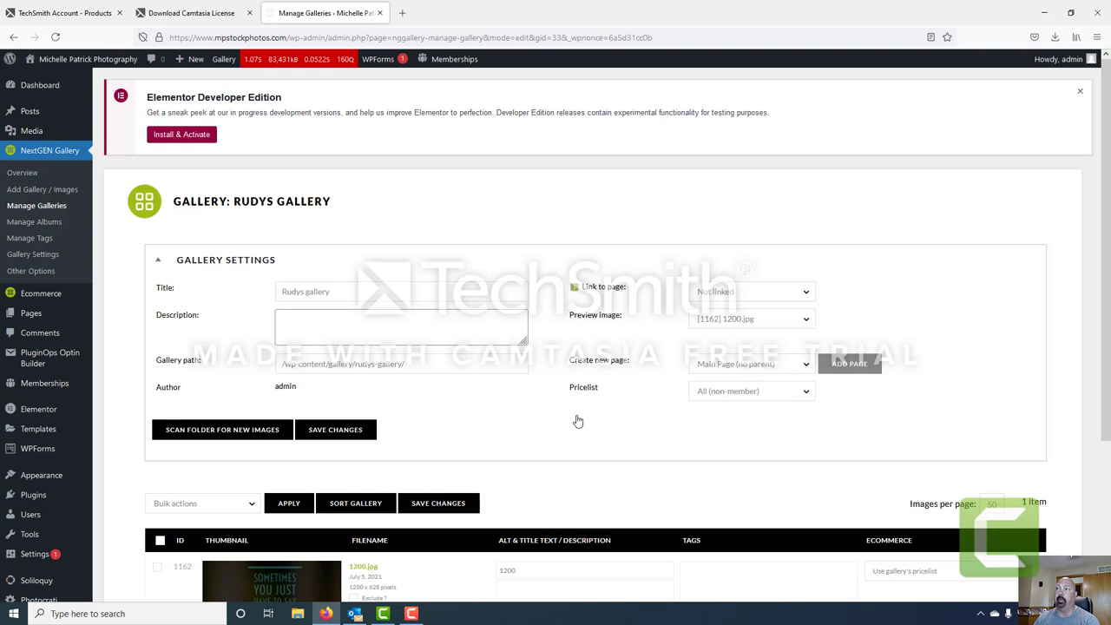
scroll(578, 421, down, 3)
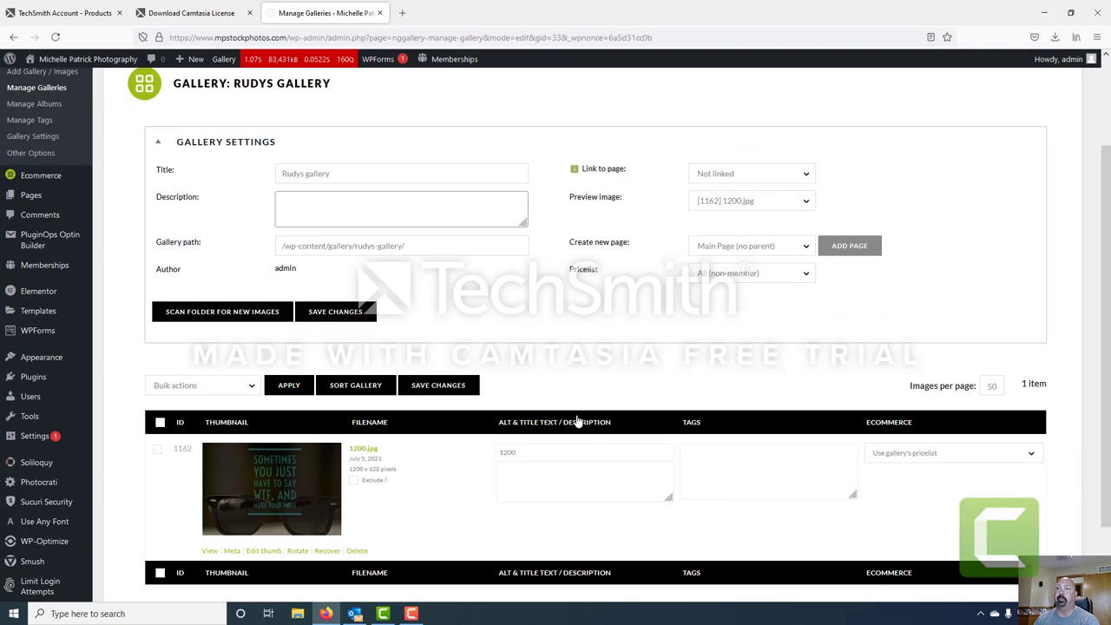
click(343, 312)
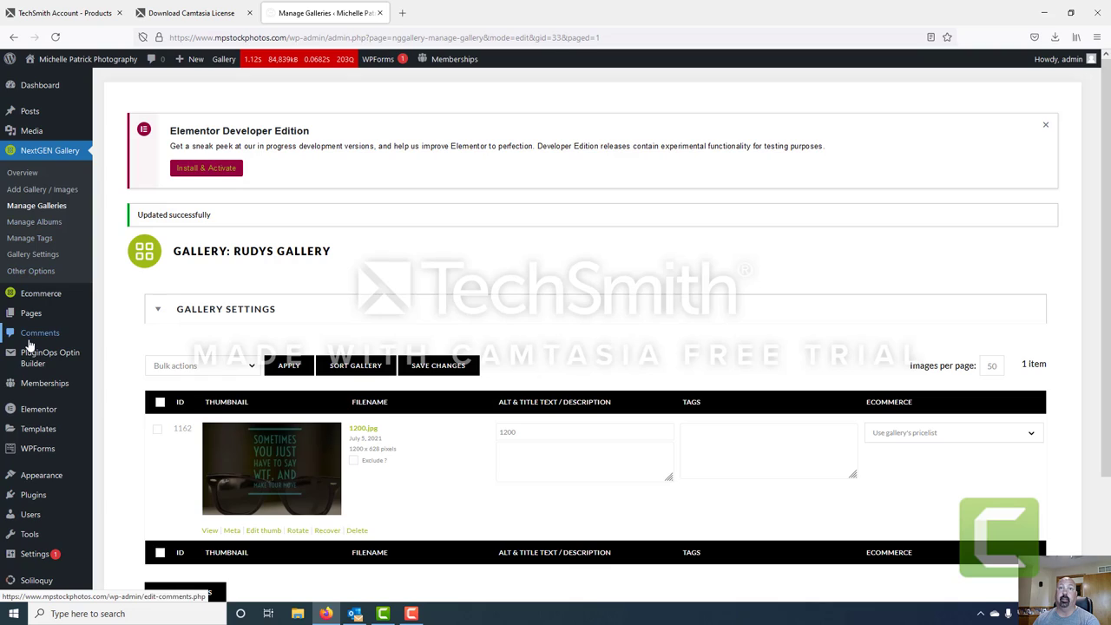
- Create a page titled with the owner's first name followed by "Gallery", and choose the matching regular gallery with the Basic ImageBrowser display
mouse_move(33, 315)
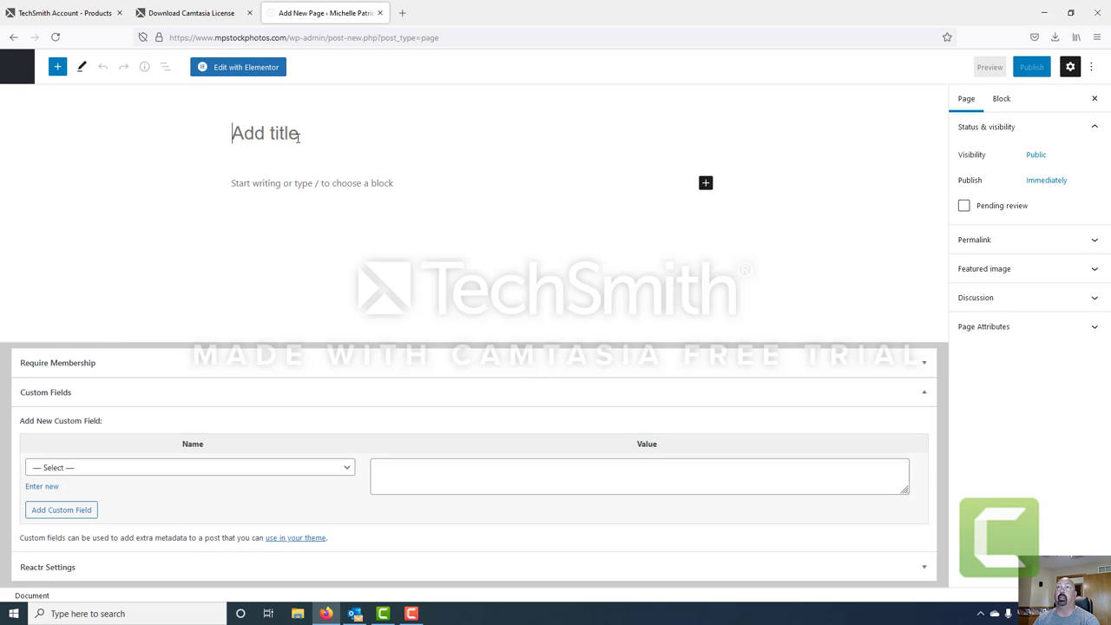
text(Rudy)
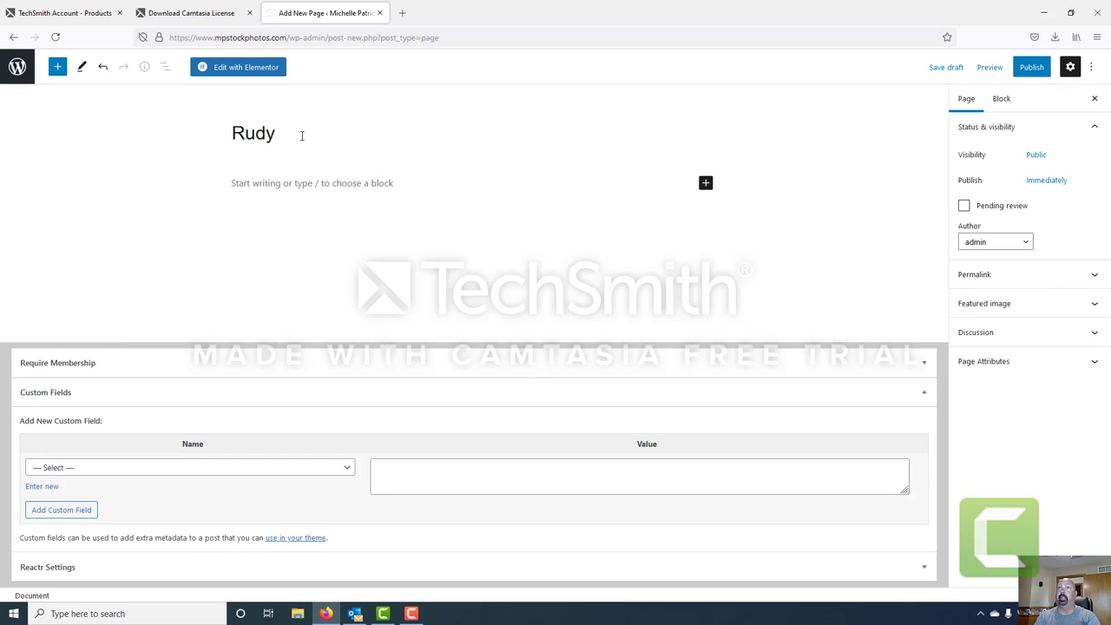
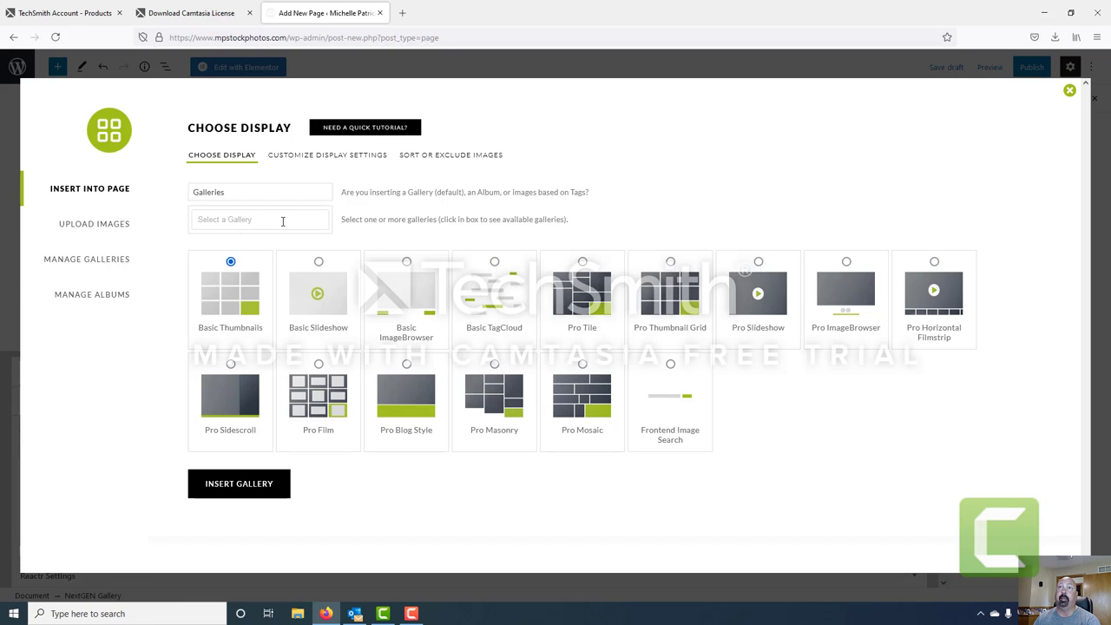
click(234, 219)
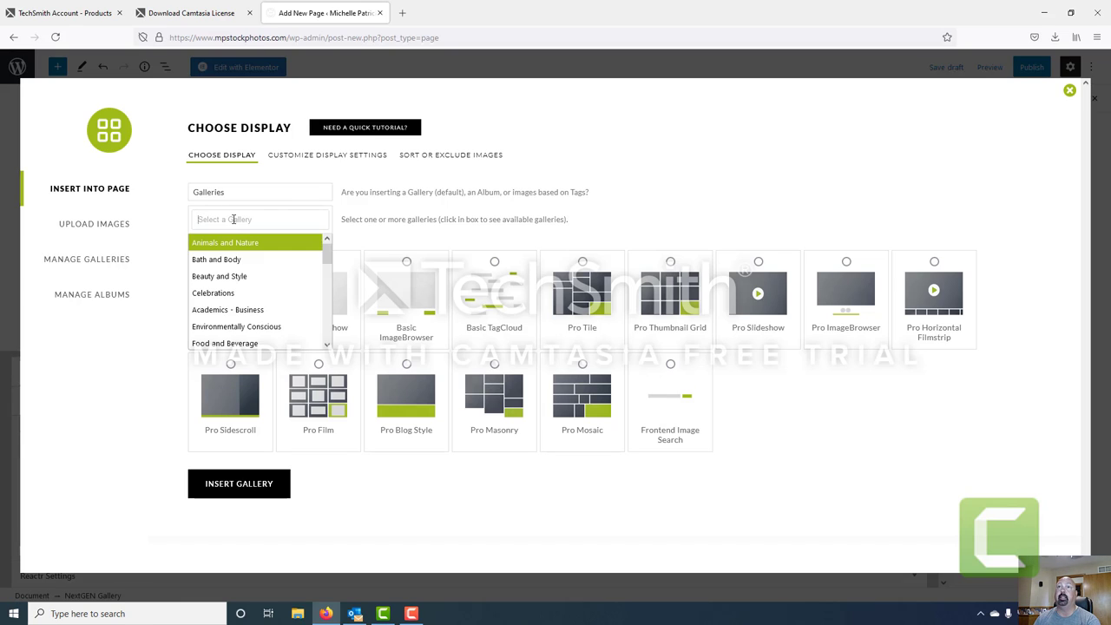
scroll(241, 276, down, 5)
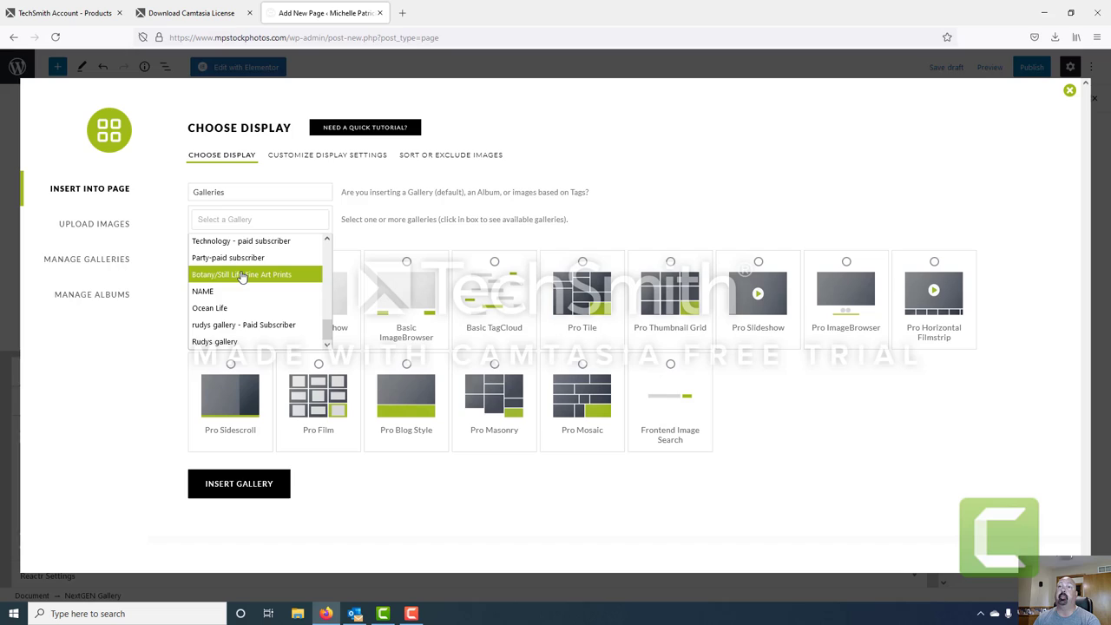
click(201, 341)
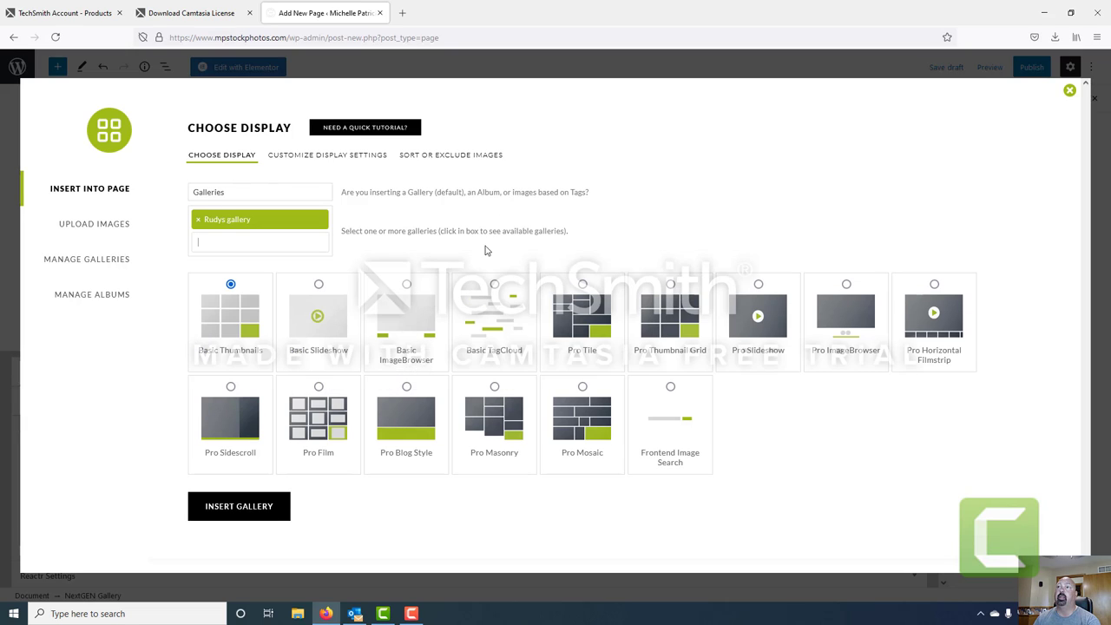
click(407, 285)
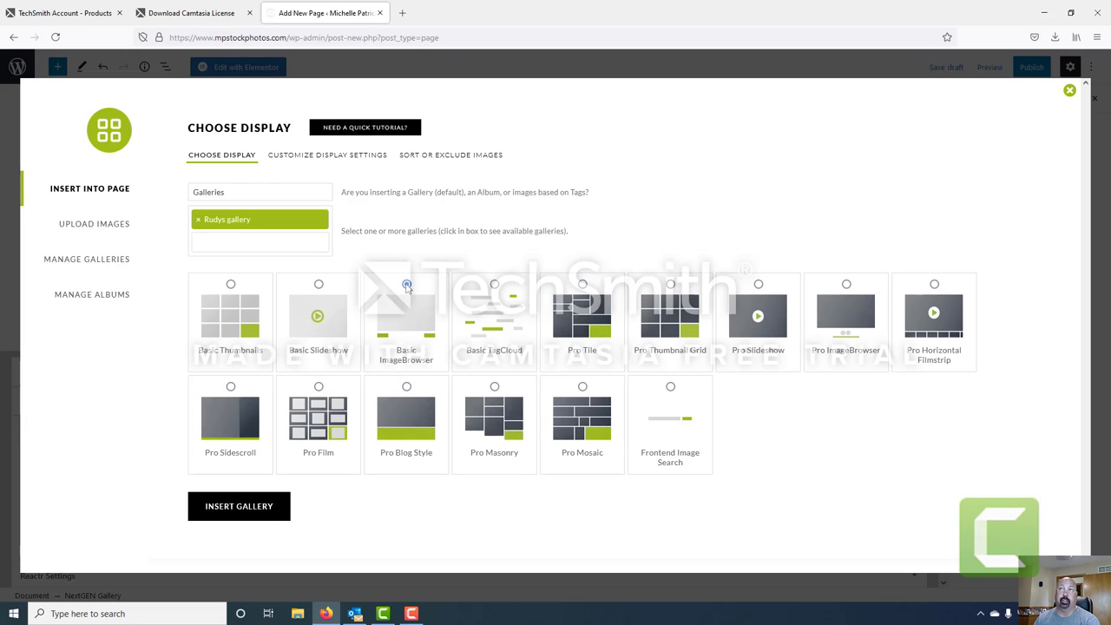
- Enable ecommerce in the gallery's display settings, check the image sorting and exclusion options, and insert the gallery into the page
click(307, 156)
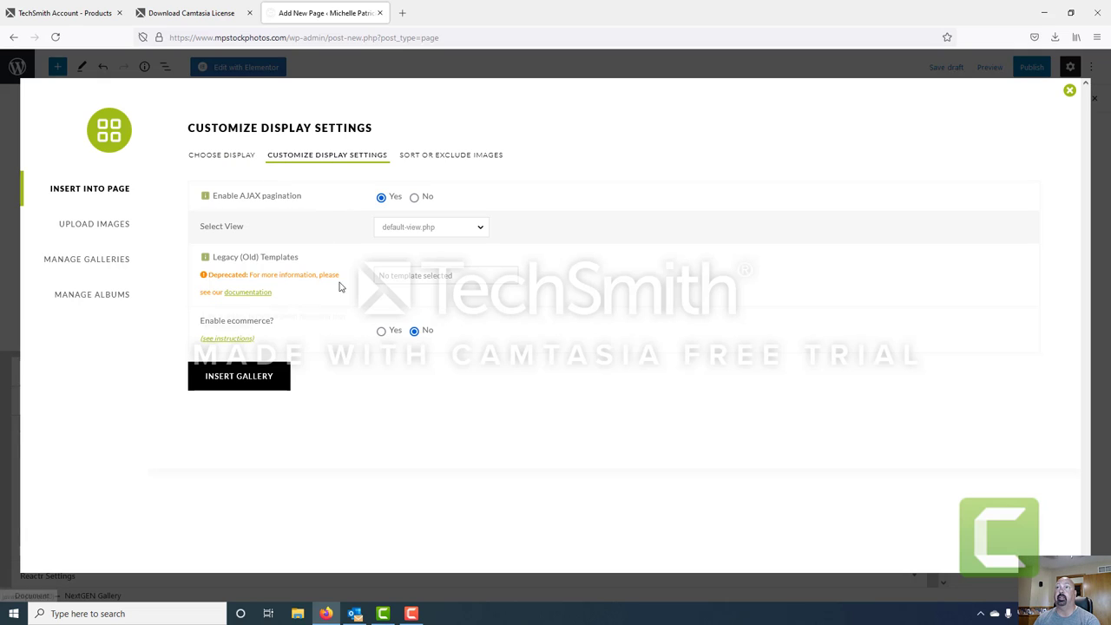
click(381, 331)
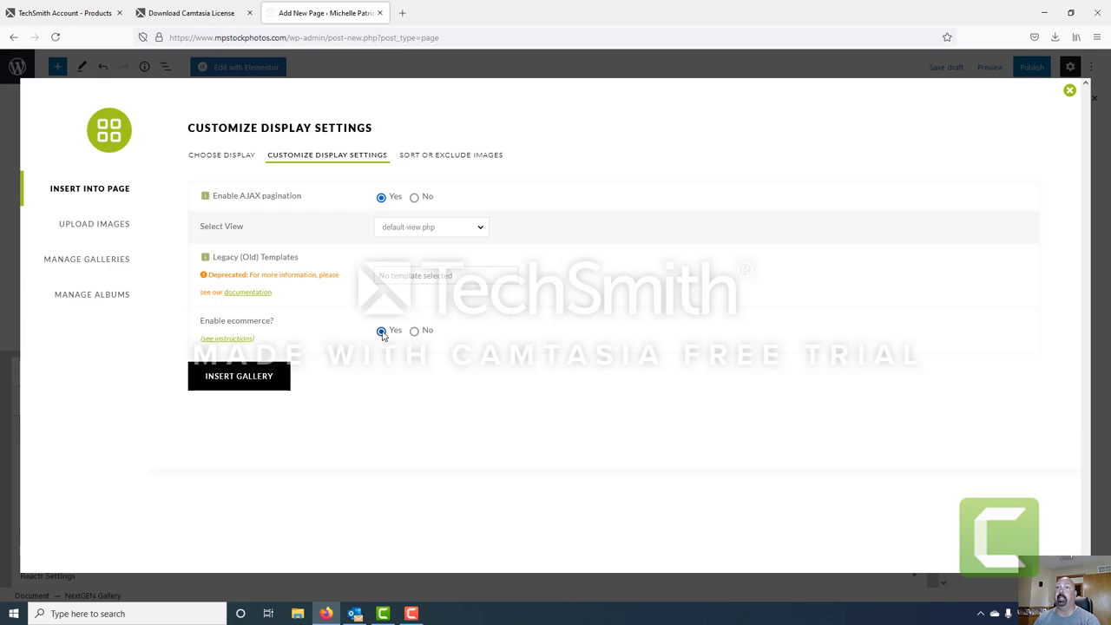
click(445, 156)
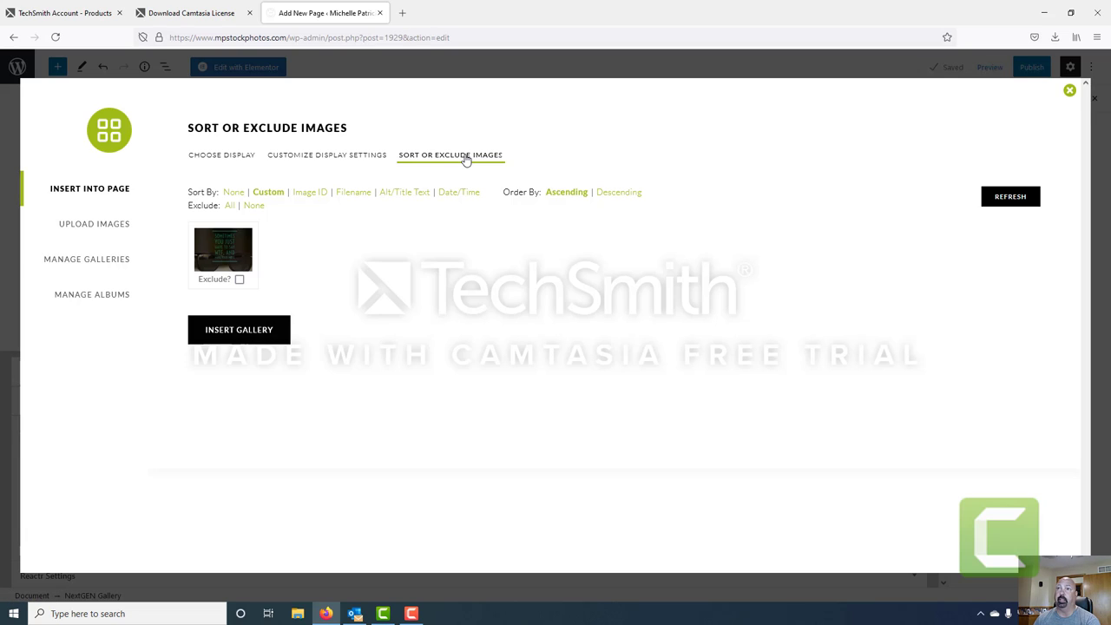
click(228, 331)
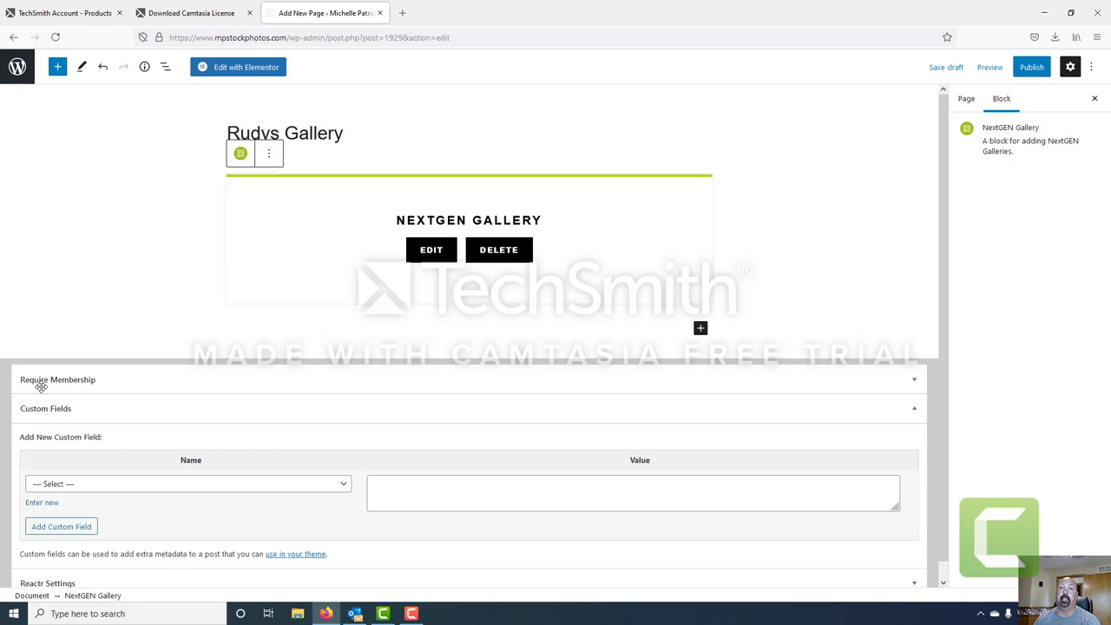
- Collapse the Custom Fields section and review the Require Membership options without selecting any level
click(915, 411)
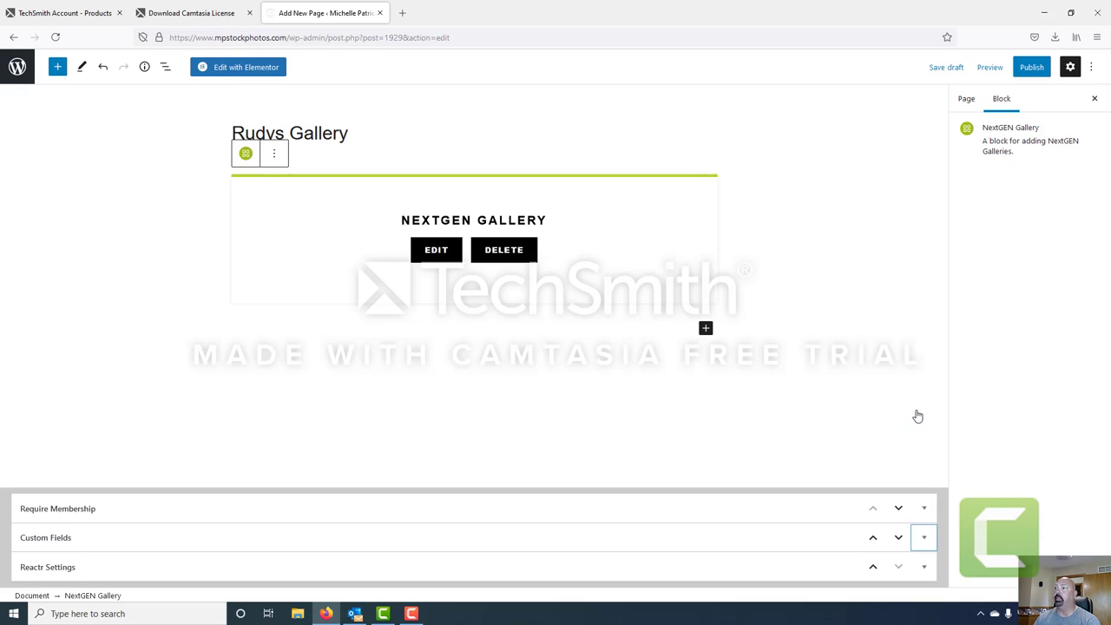
click(102, 504)
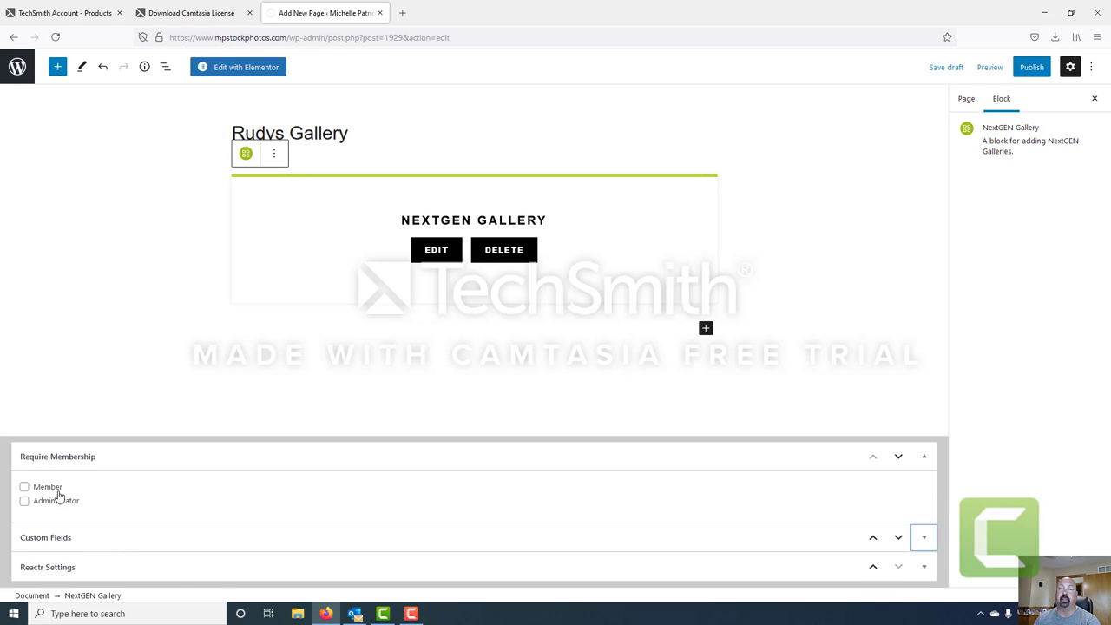
click(149, 456)
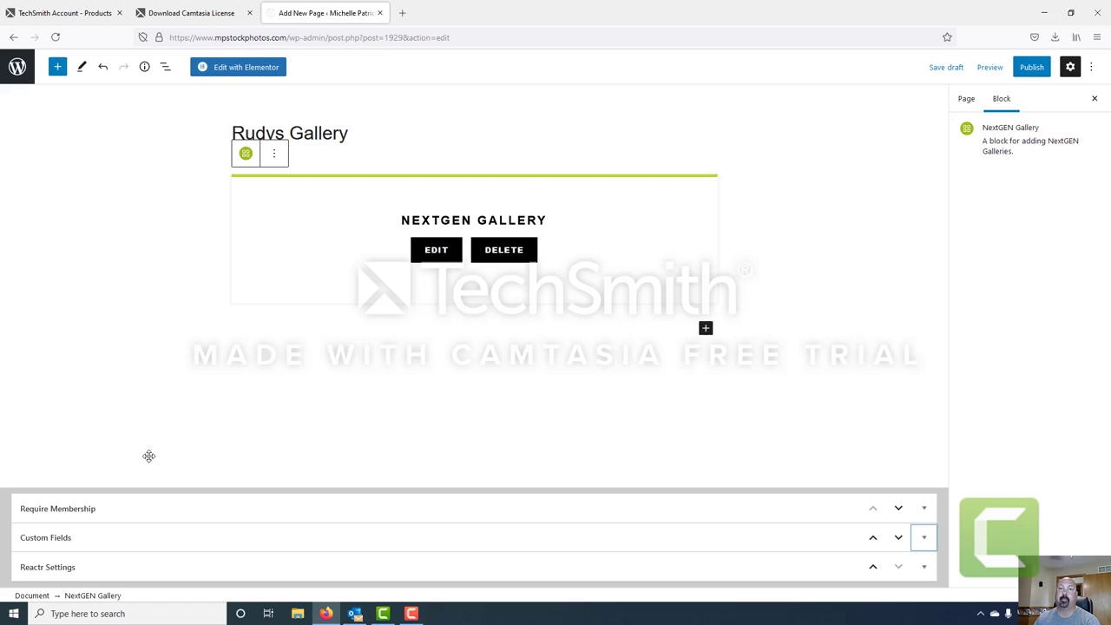
- Publish the regular gallery page and view it on the live site
click(1035, 68)
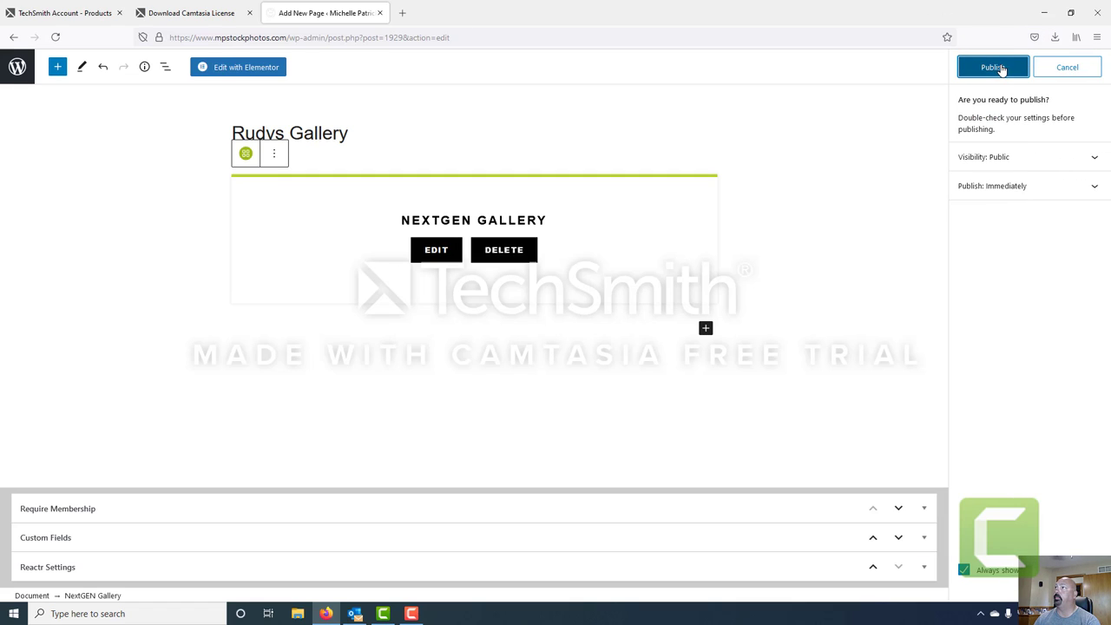
click(1003, 68)
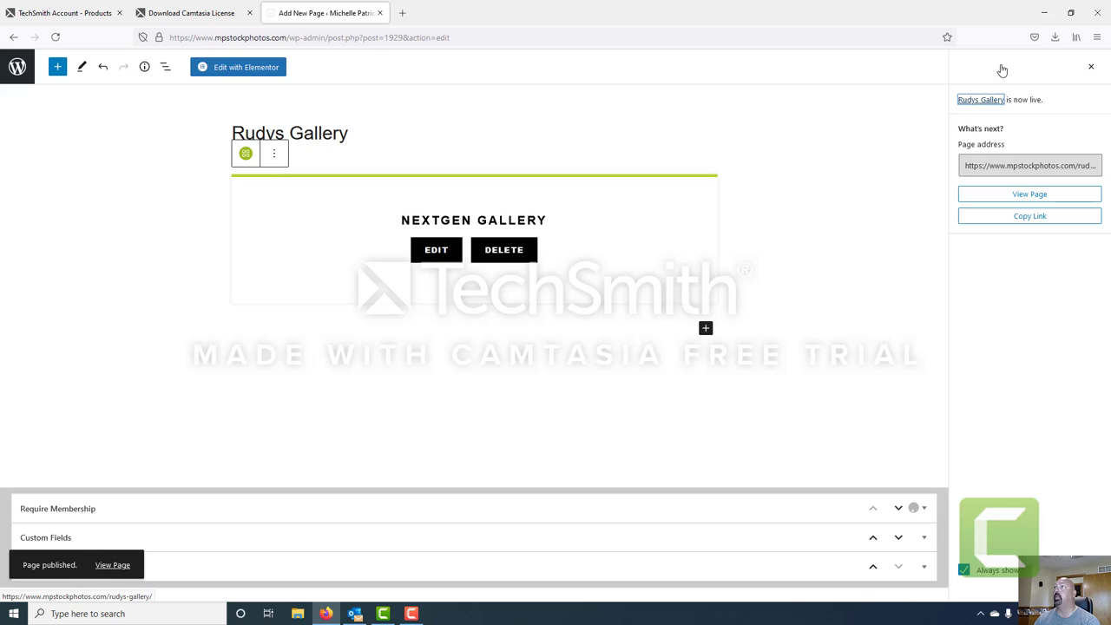
click(112, 566)
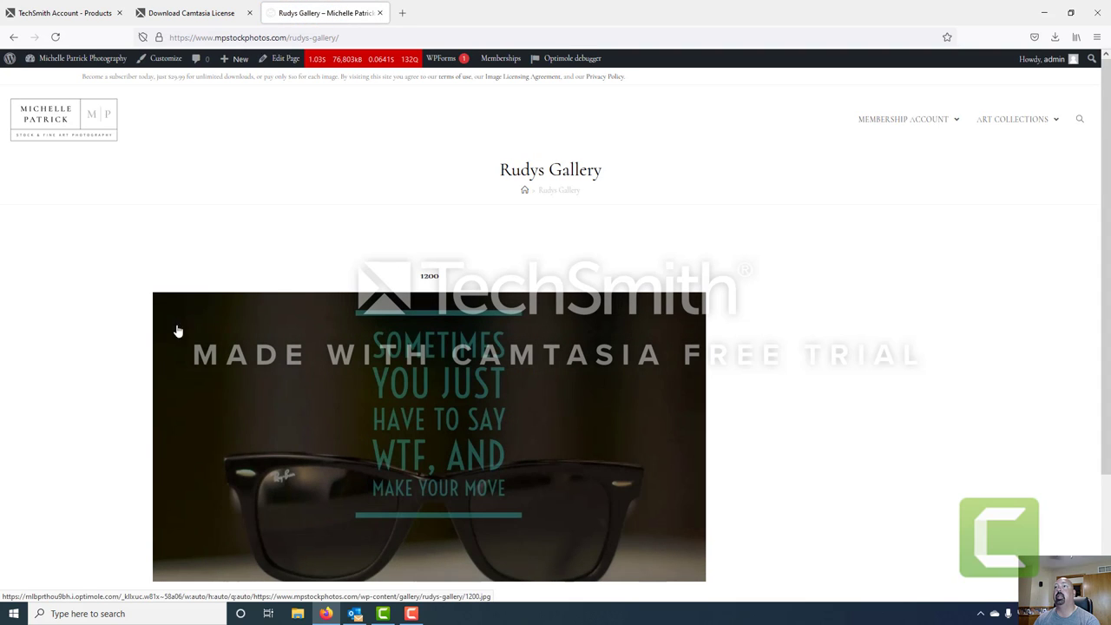
- Inspect the live gallery page, open the image enlarged to check its add-to-cart options, and close the enlarged view
scroll(843, 320, down, 3)
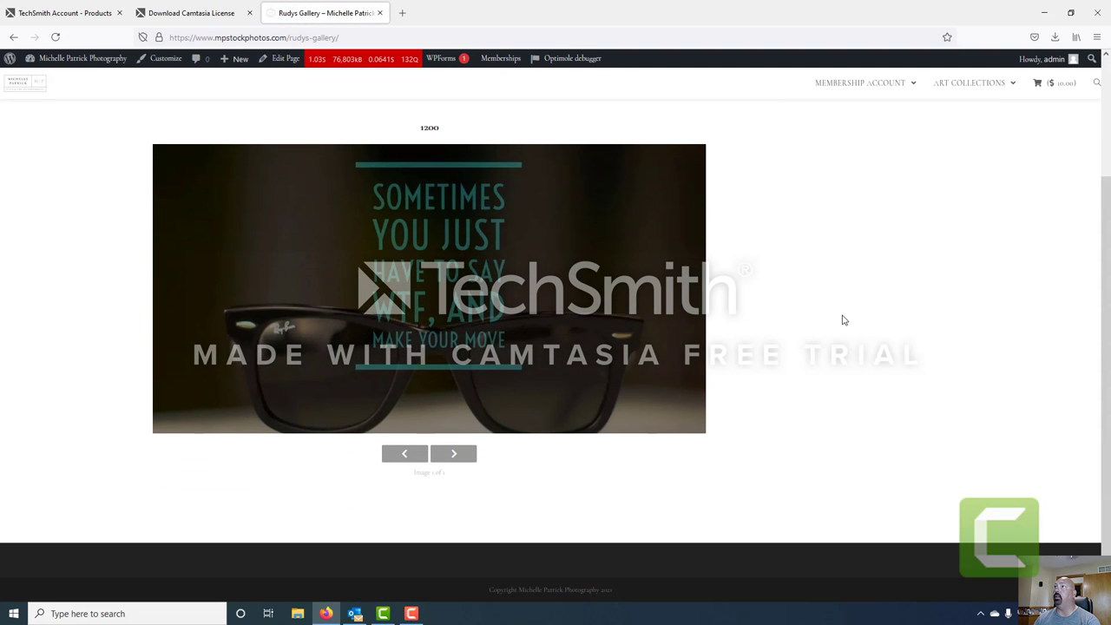
scroll(842, 321, up, 3)
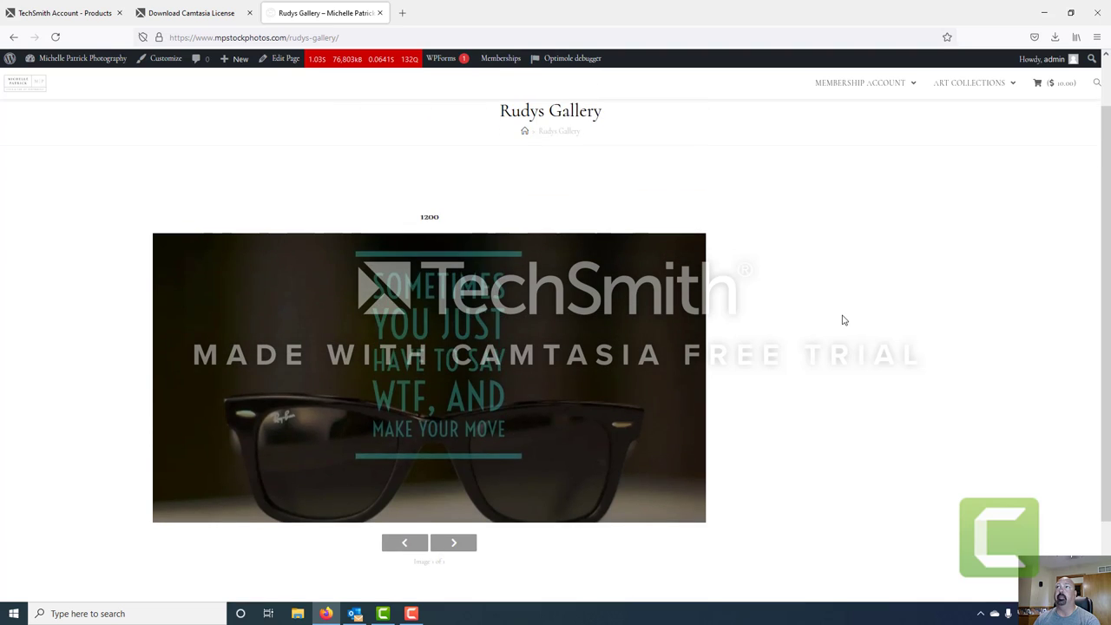
scroll(796, 293, down, 2)
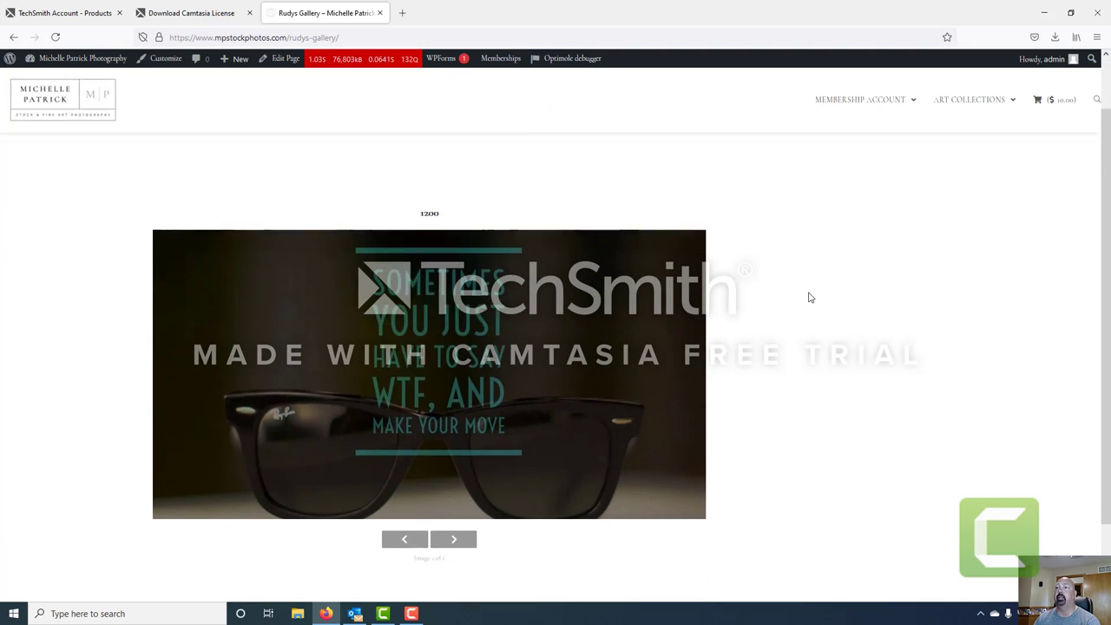
click(454, 322)
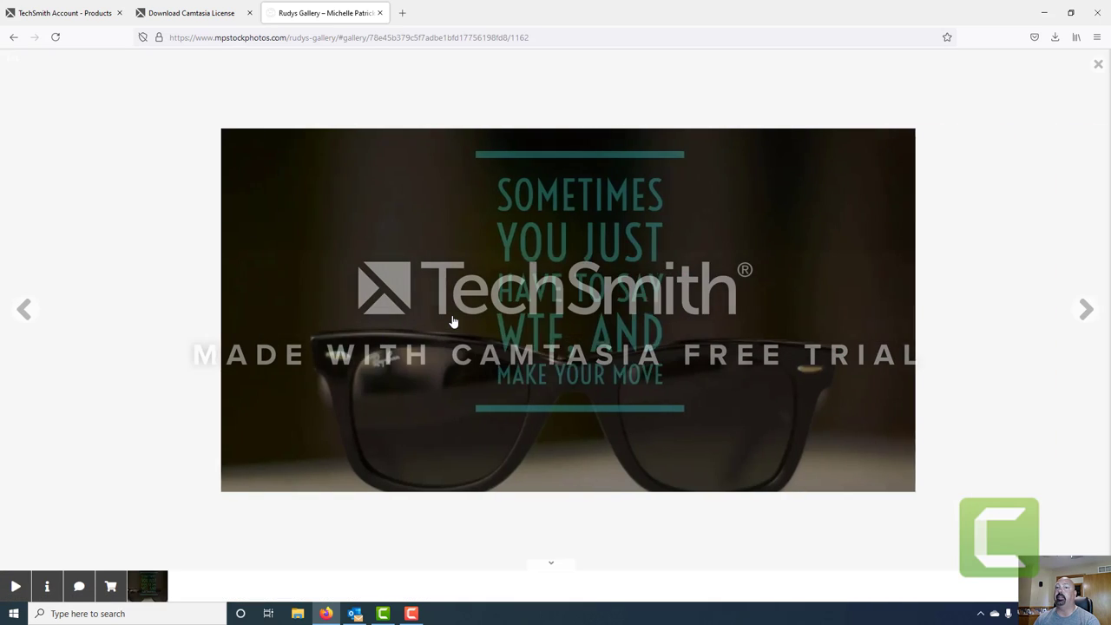
click(109, 586)
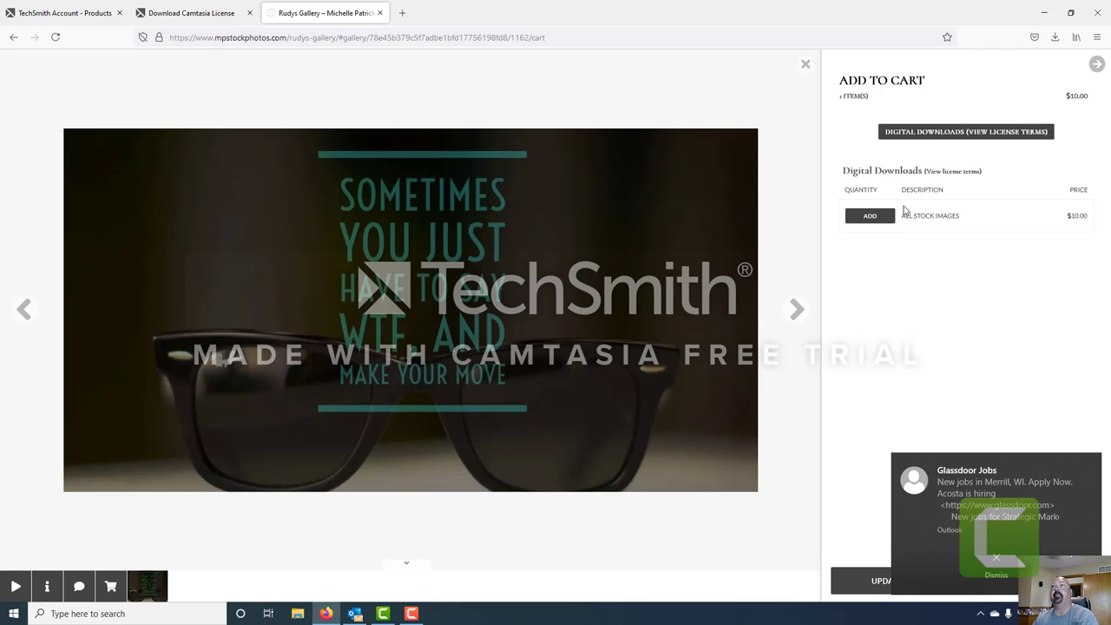
click(1097, 65)
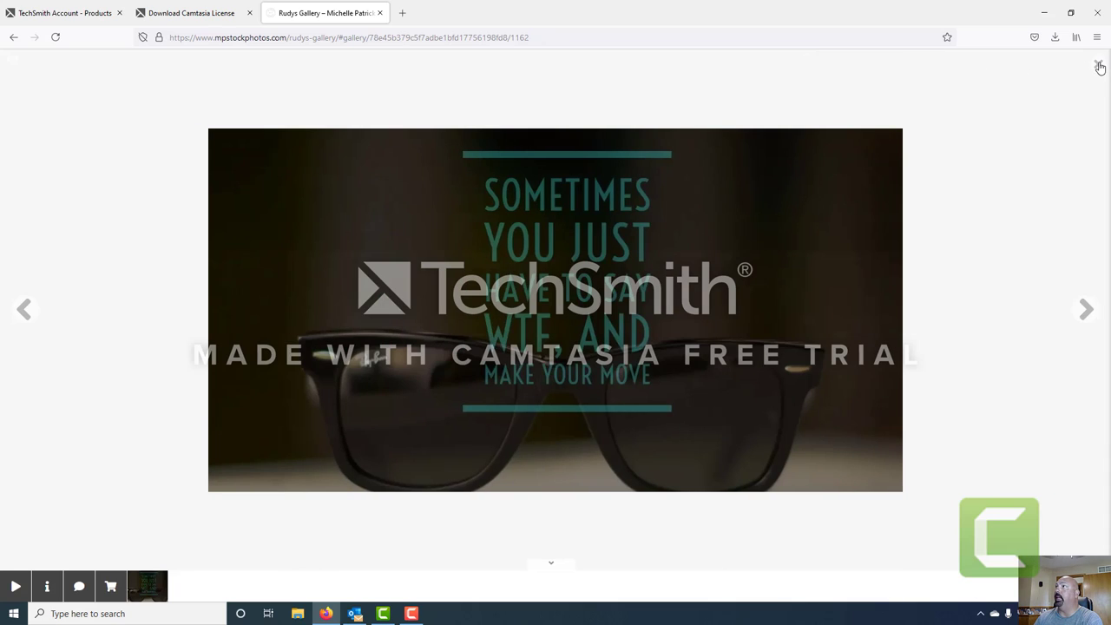
click(1099, 66)
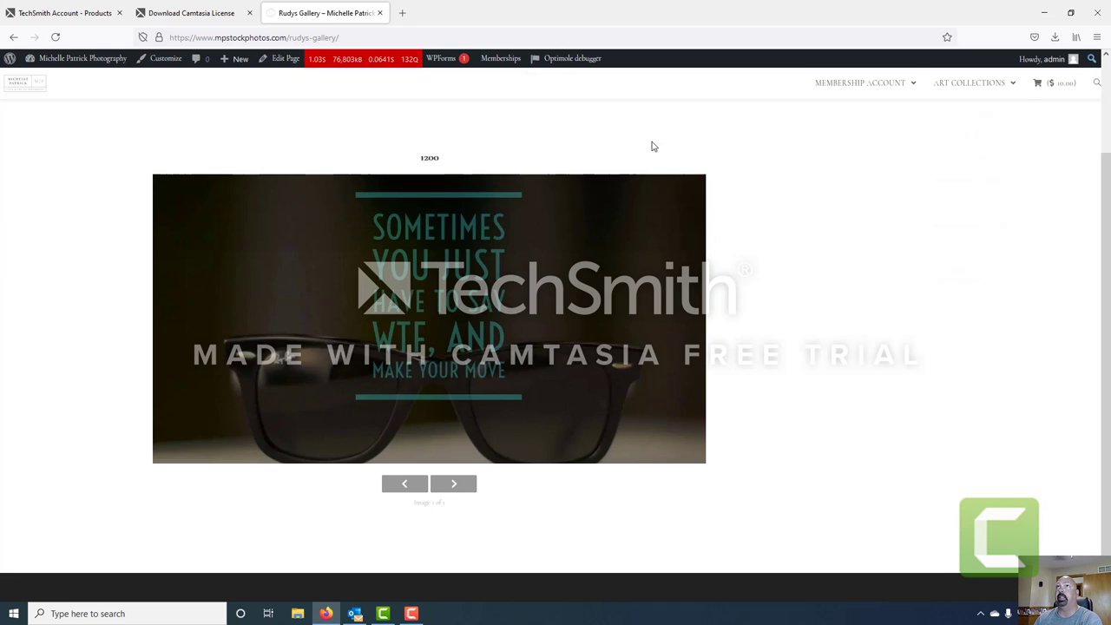
click(411, 614)
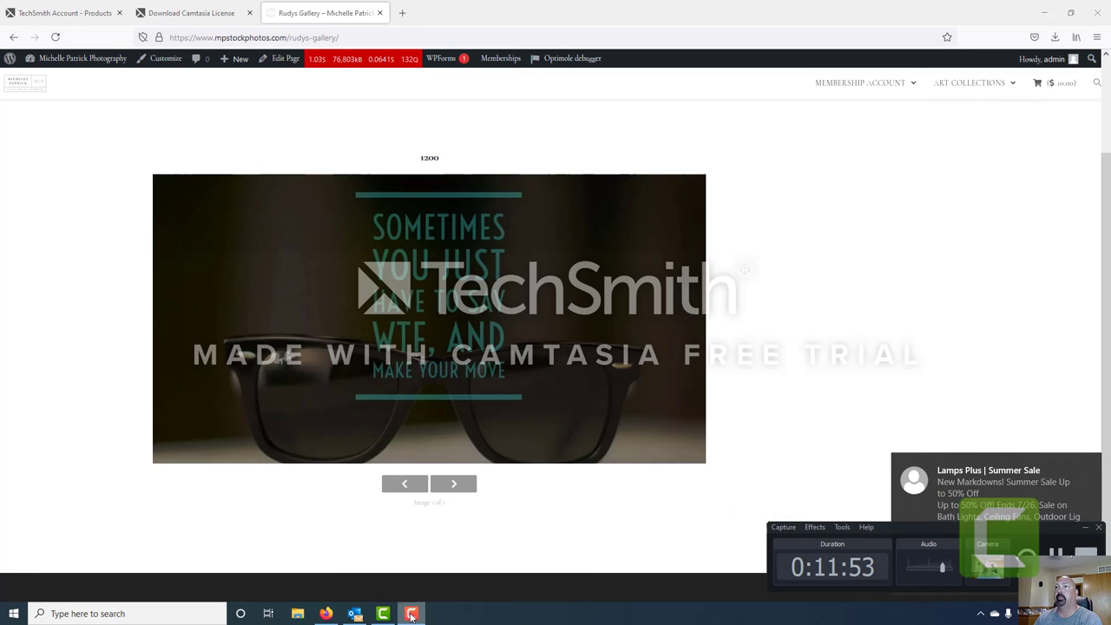